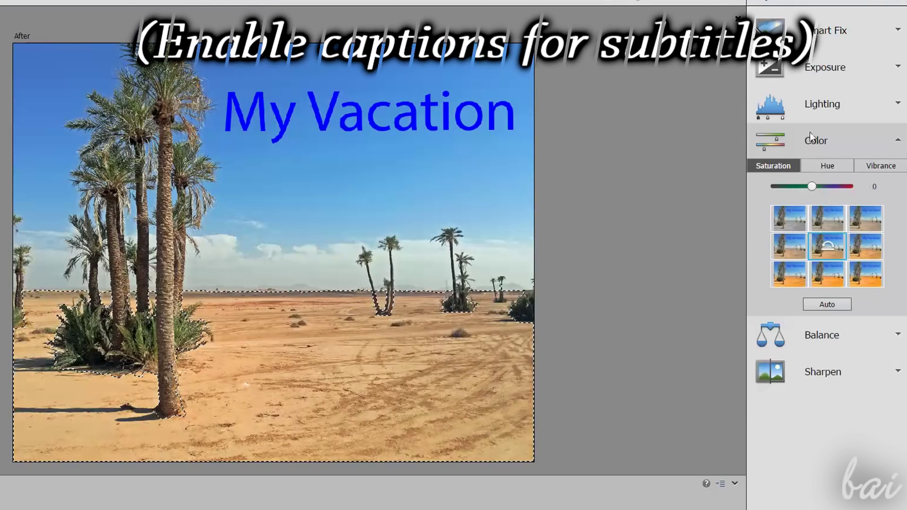
Set the sharp focus area over the palms and clone a new white cloud into the sky
click(809, 105)
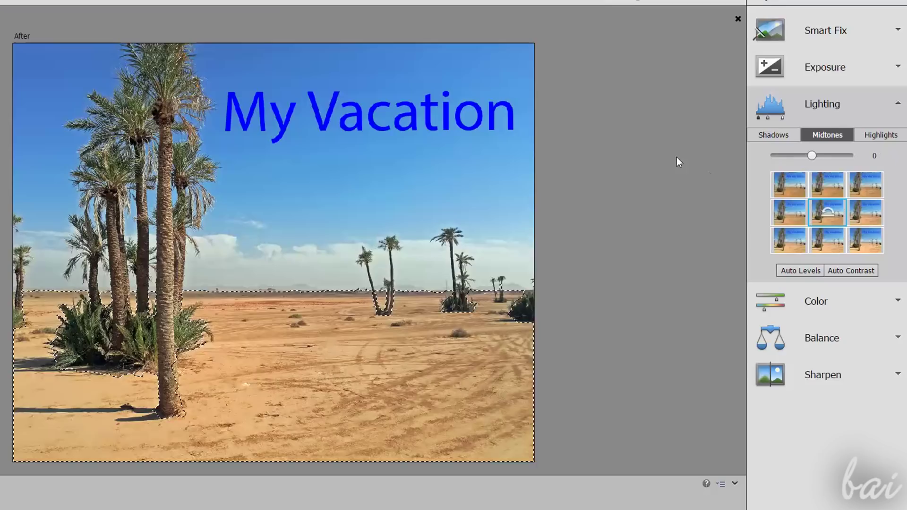
click(830, 102)
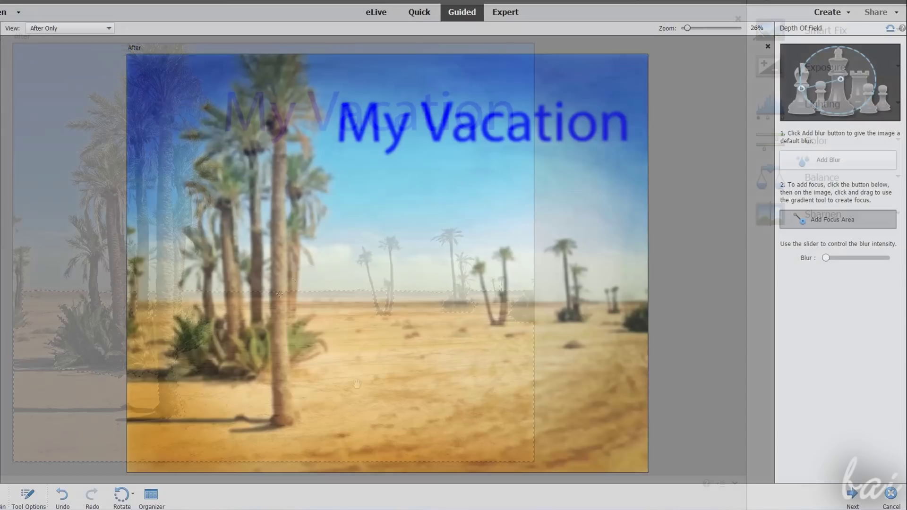
drag(304, 253, 411, 170)
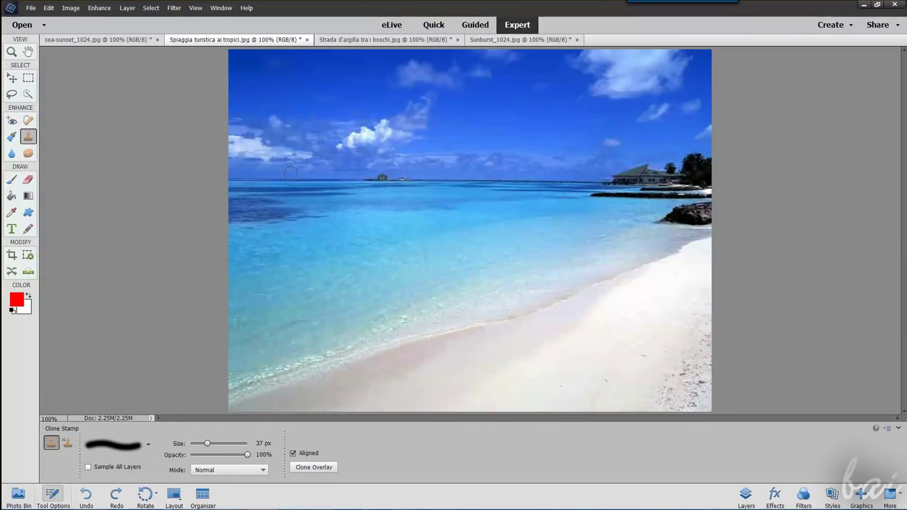
mouse_move(333, 96)
mouse_down()
mouse_move(360, 100)
mouse_move(336, 112)
mouse_move(363, 103)
mouse_move(359, 87)
mouse_move(372, 86)
mouse_move(372, 105)
mouse_move(353, 118)
mouse_up()
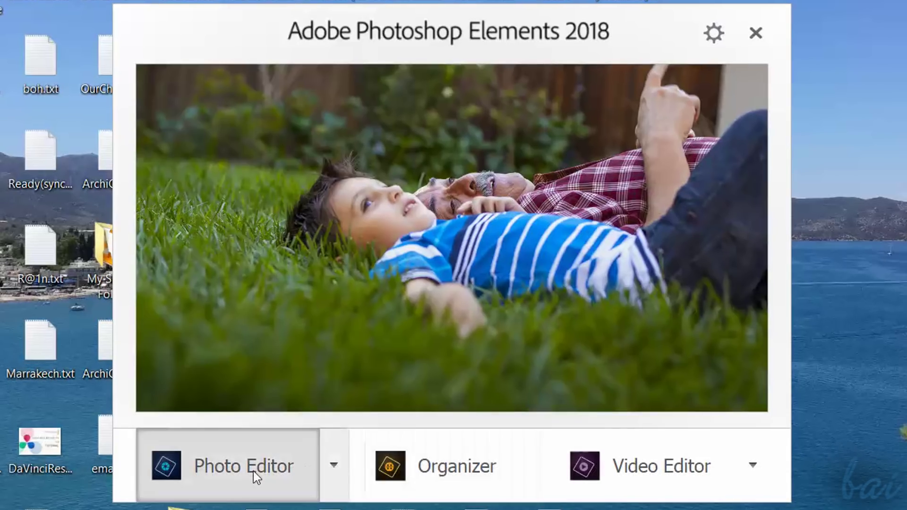
Start the Photo Editor, then launch the Elements Organizer from the welcome screen
click(254, 468)
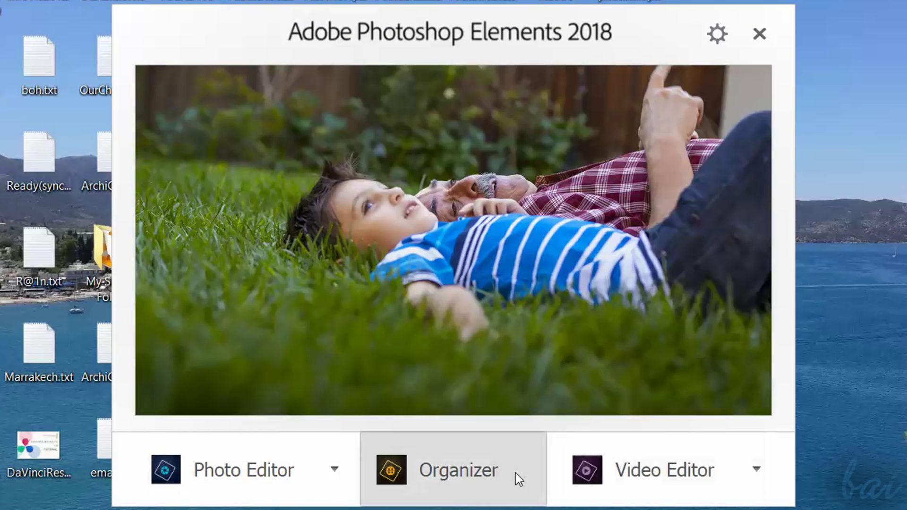
click(465, 485)
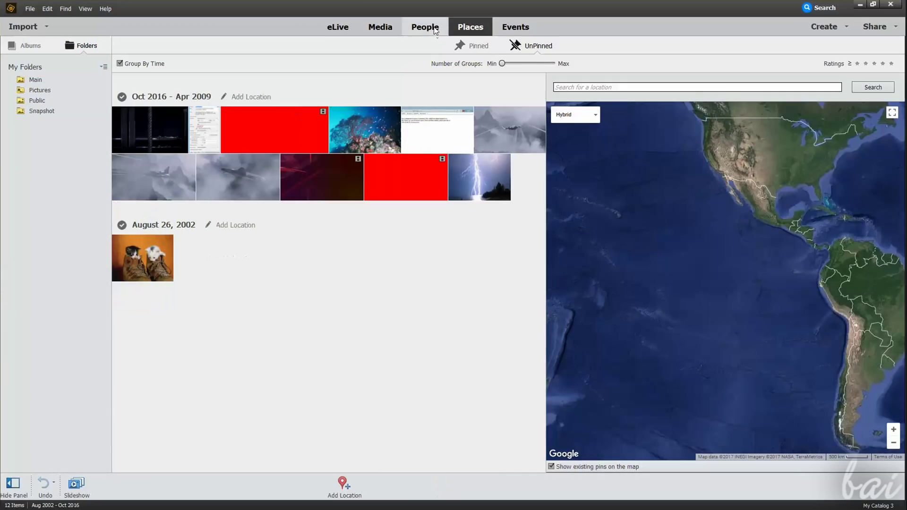
Browse the Organizer's People, Places, Media, eLive and Events views
click(424, 27)
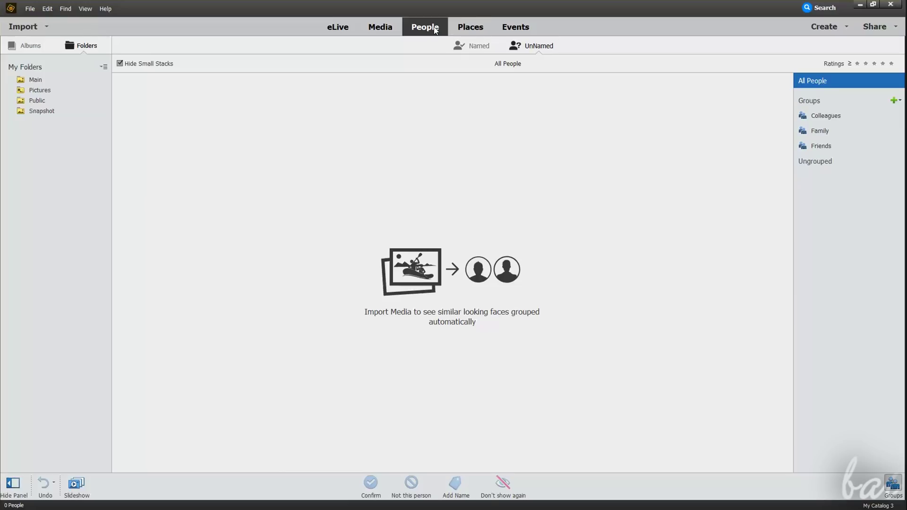
click(471, 27)
click(392, 28)
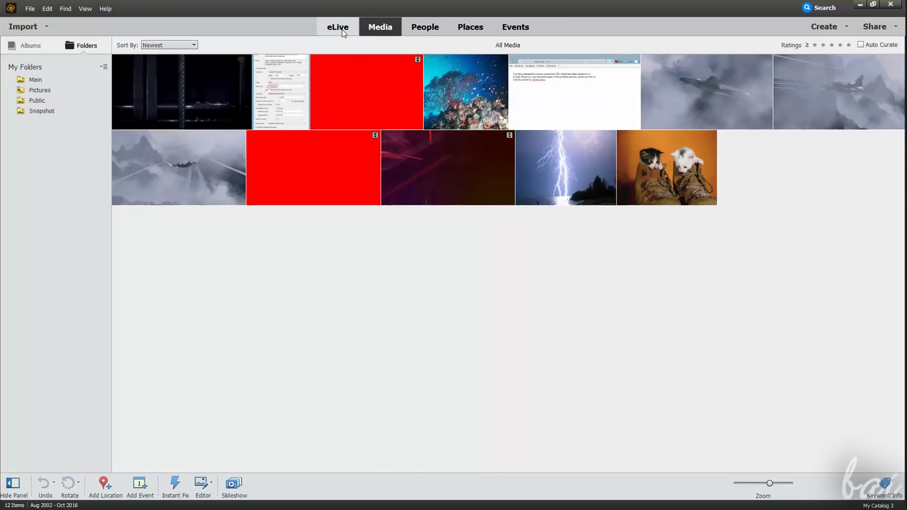
click(341, 29)
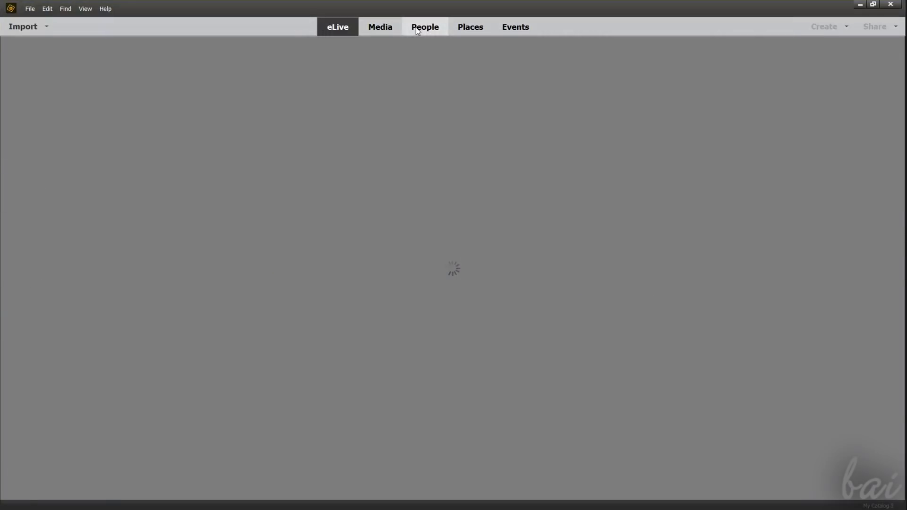
click(425, 28)
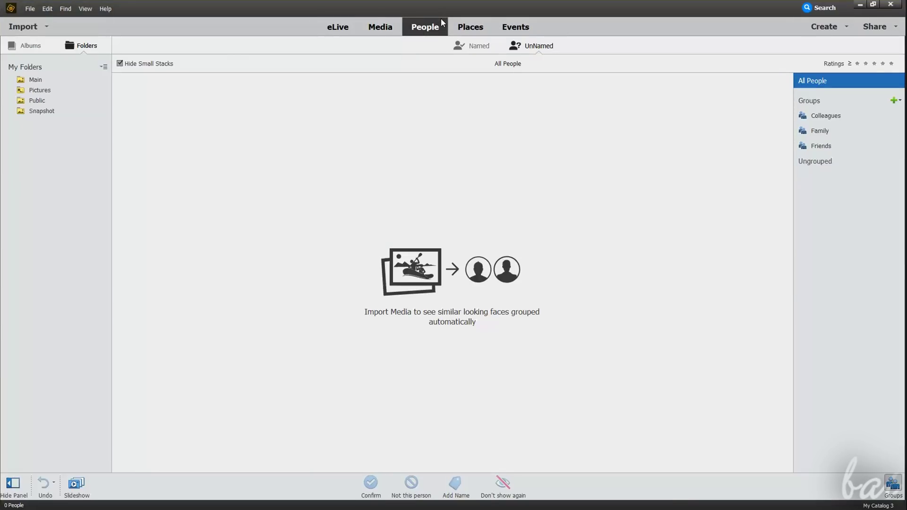
click(470, 28)
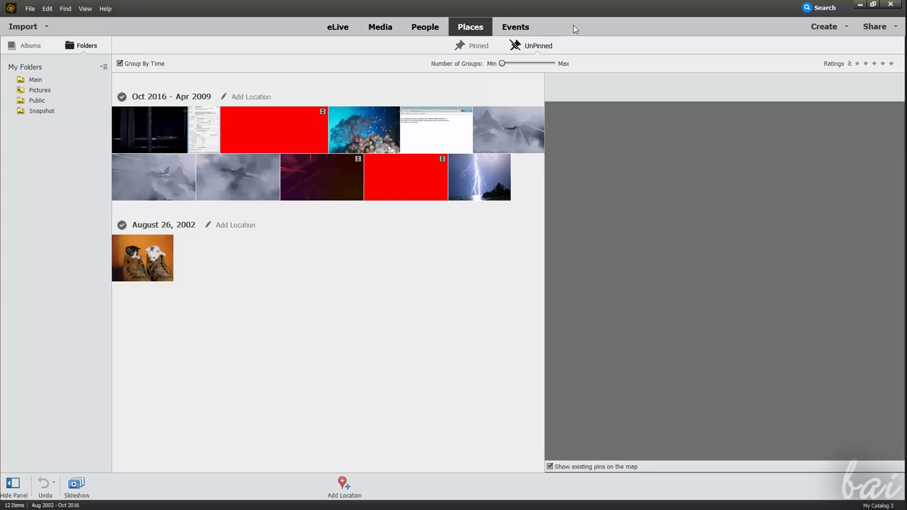
click(516, 28)
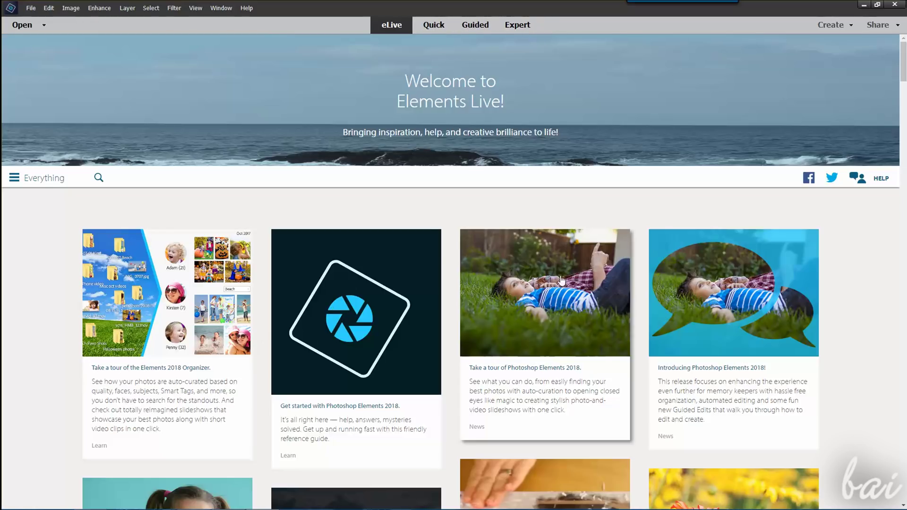
Load the beach photo in Quick mode, preview the Color saturation options, then go to Guided
scroll(842, 261, down, 10)
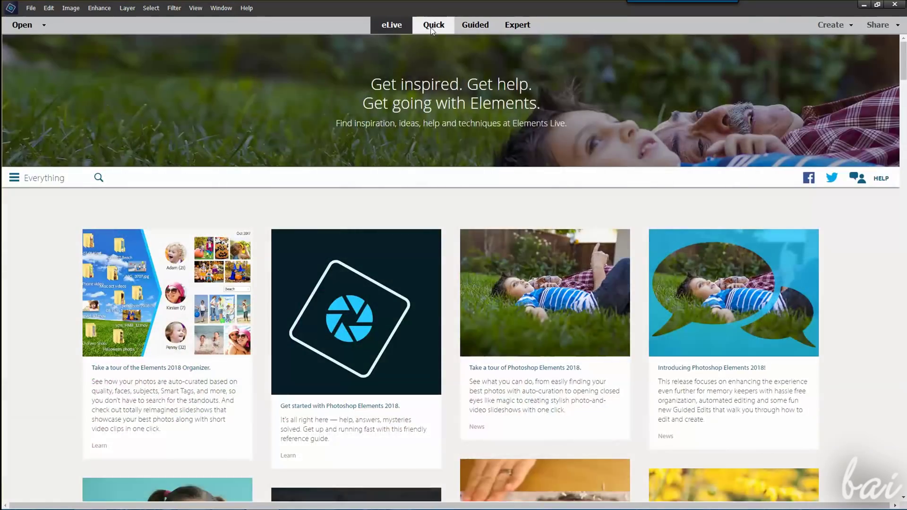
click(431, 26)
click(128, 458)
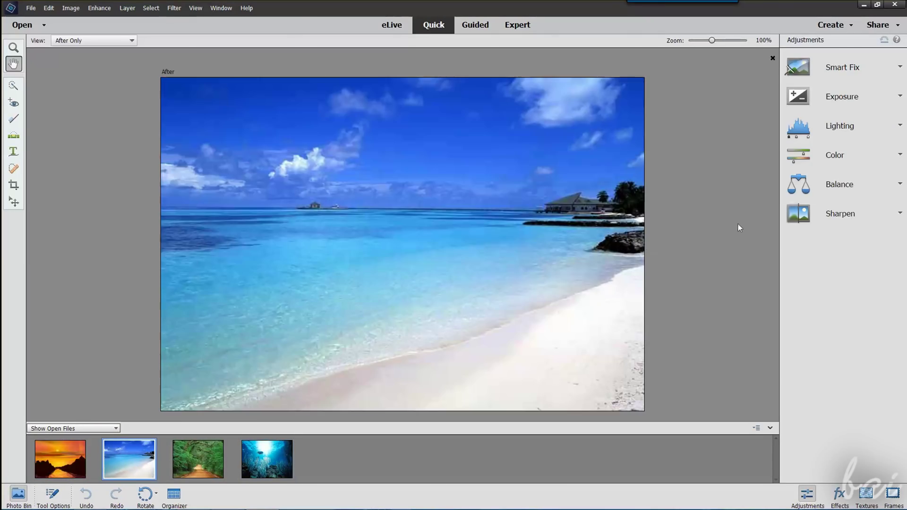
click(836, 156)
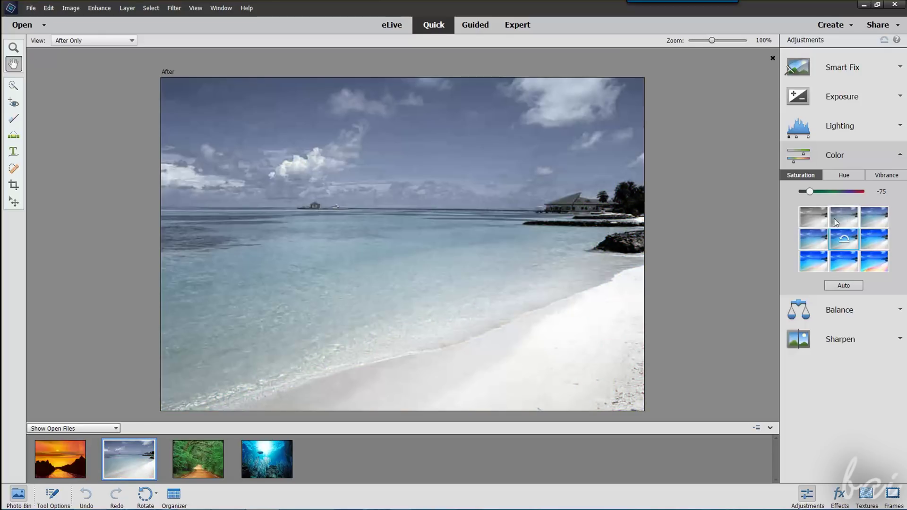
click(852, 155)
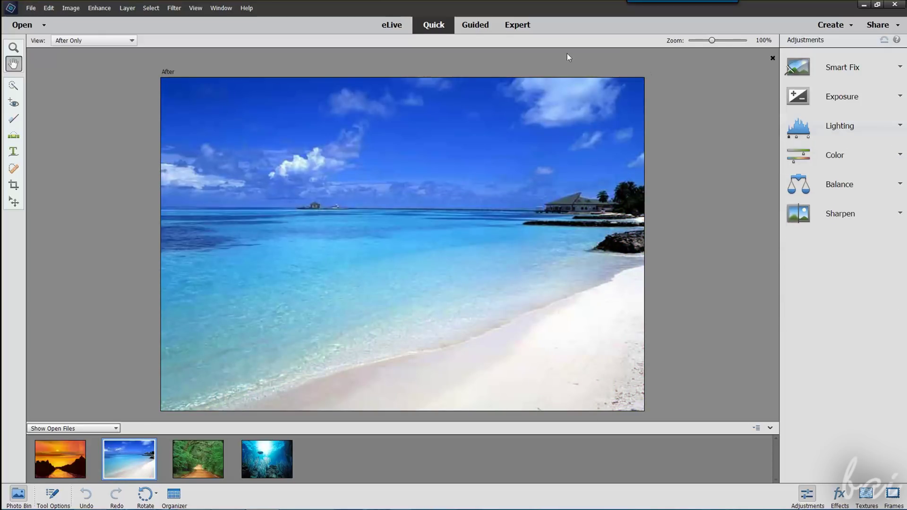
click(477, 27)
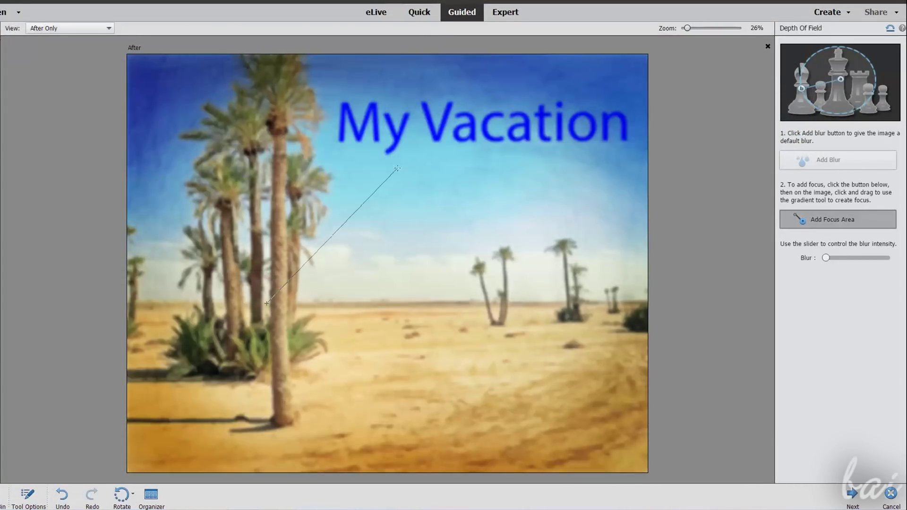
Draw the focus gradient over the palm trees and clone a small cloud into the sky in Expert mode
drag(397, 169, 397, 168)
drag(274, 437, 342, 409)
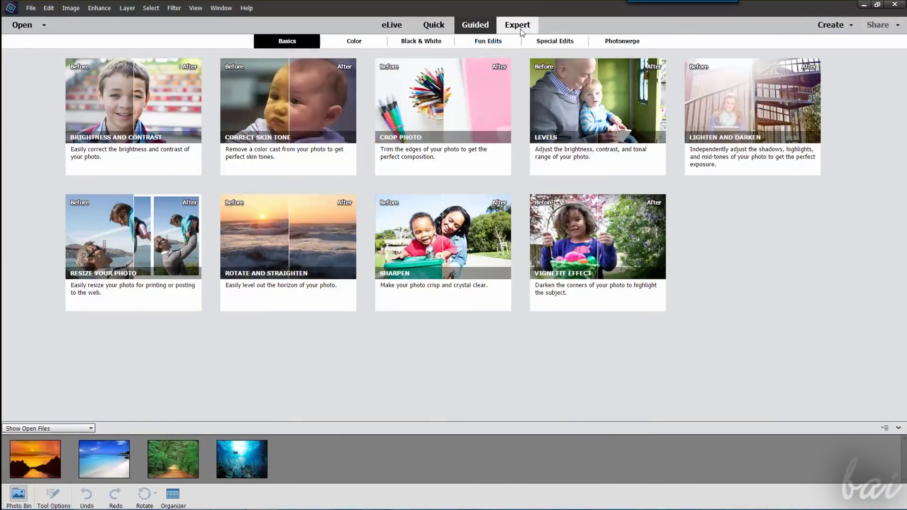
click(520, 29)
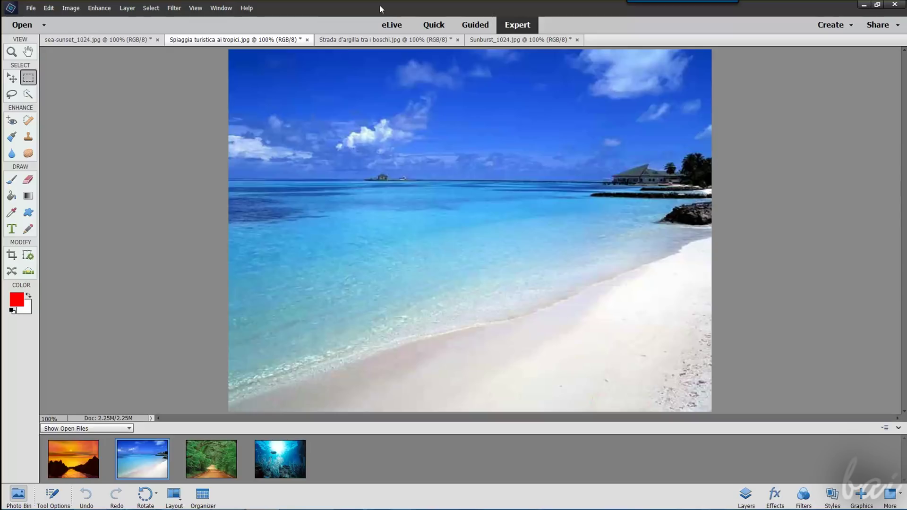
key(s)
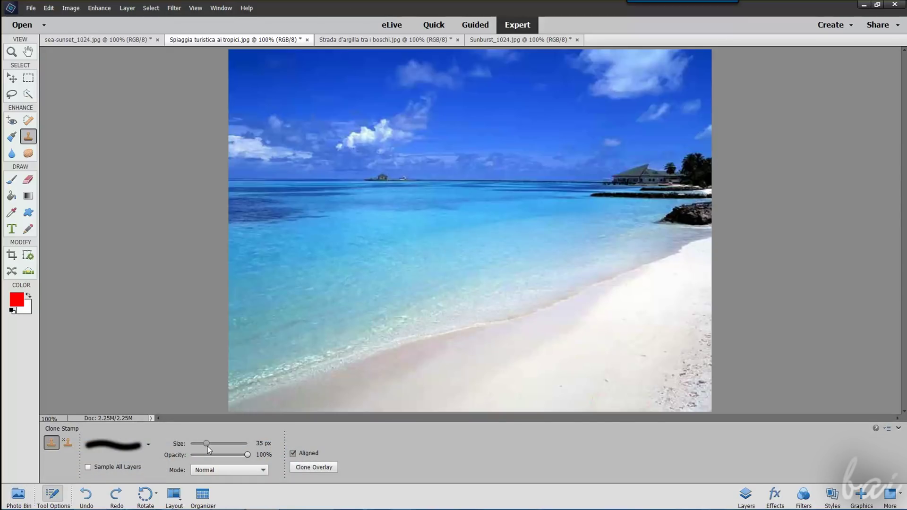
alt+click(365, 138)
mouse_move(336, 100)
mouse_down()
mouse_move(360, 100)
mouse_move(351, 110)
mouse_move(332, 113)
mouse_move(354, 112)
mouse_move(363, 103)
mouse_move(354, 88)
mouse_move(373, 101)
mouse_up()
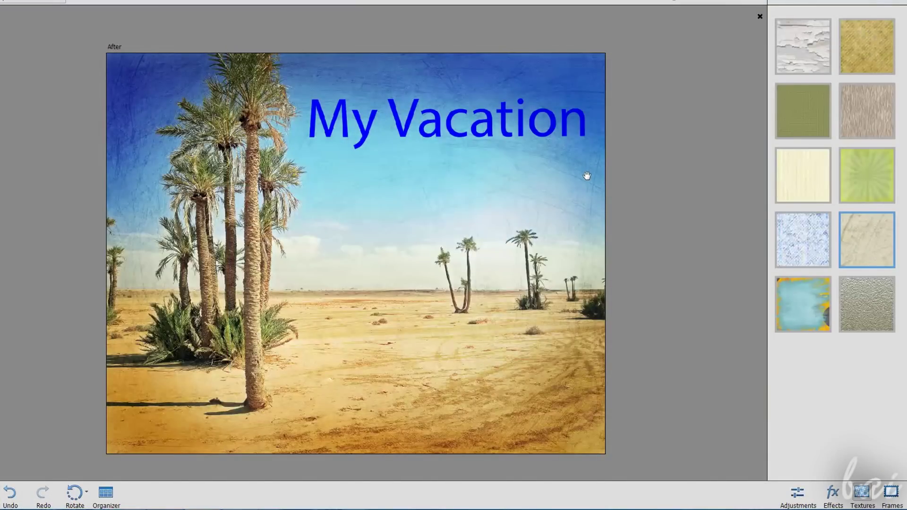
Replace the sunburst texture with the beige texture and add the teal frame
key(ctrl+z)
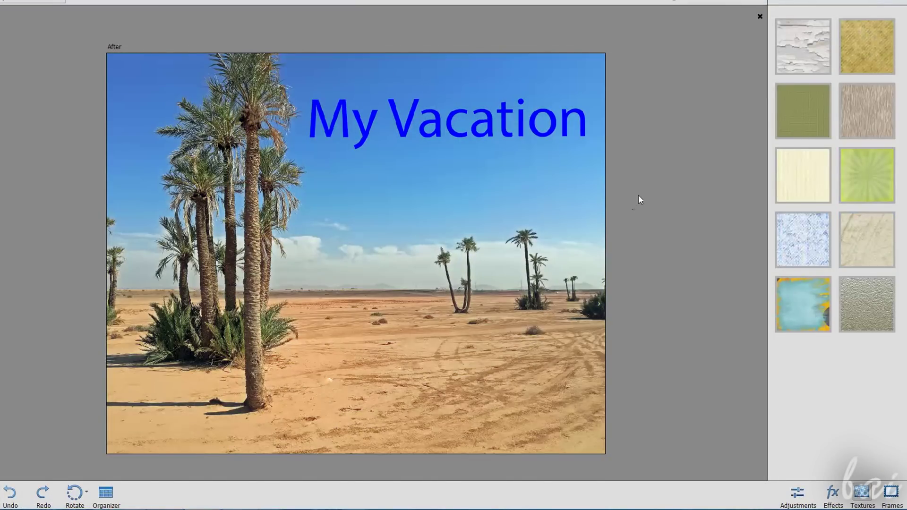
click(849, 241)
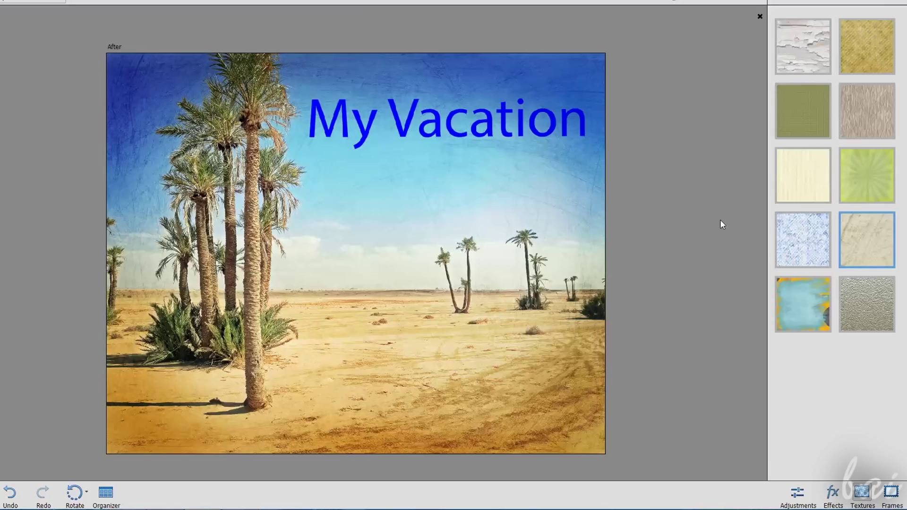
click(891, 495)
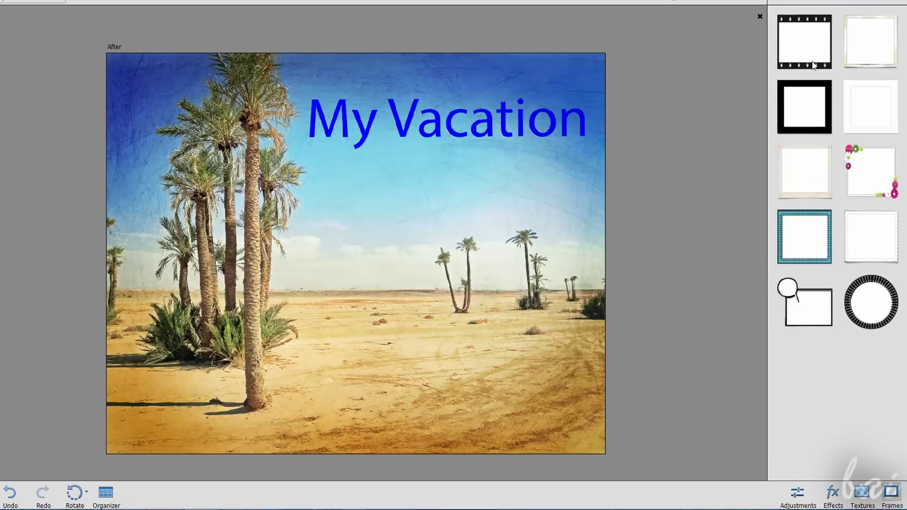
click(825, 232)
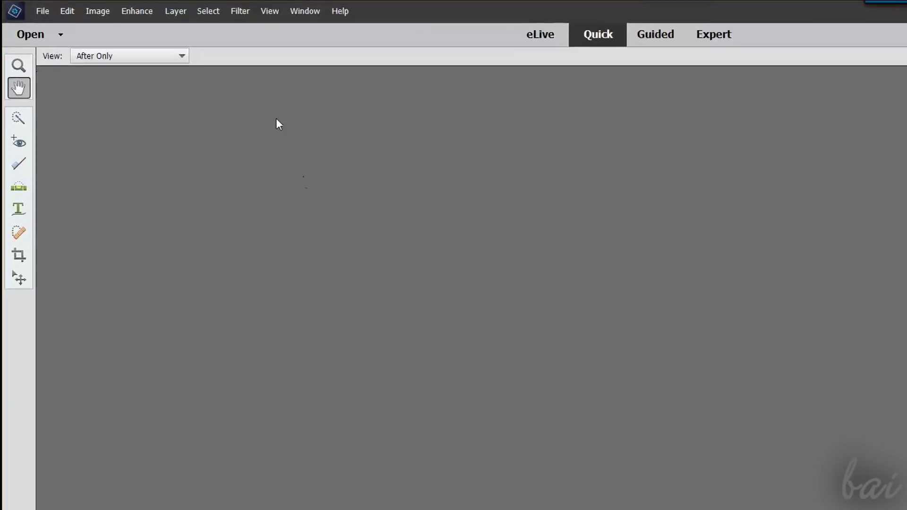
Open three photos from MyPictures and drag Red eyes Girl.jpg into the editor
click(49, 39)
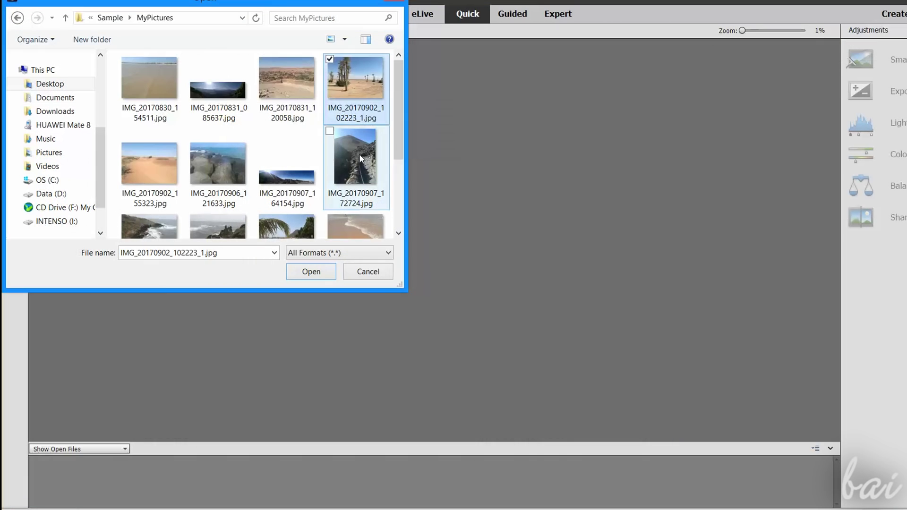
ctrl+click(359, 154)
scroll(403, 168, down, 2)
ctrl+click(218, 199)
click(310, 271)
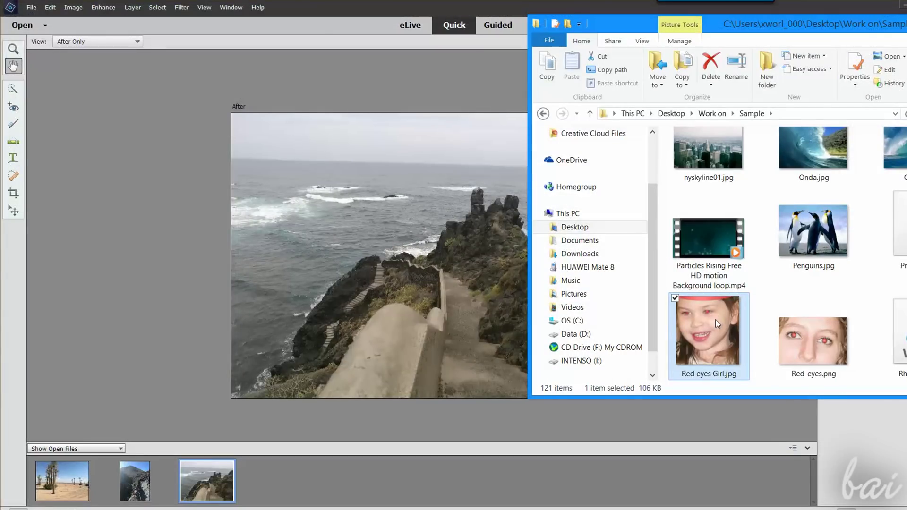
drag(716, 320, 204, 304)
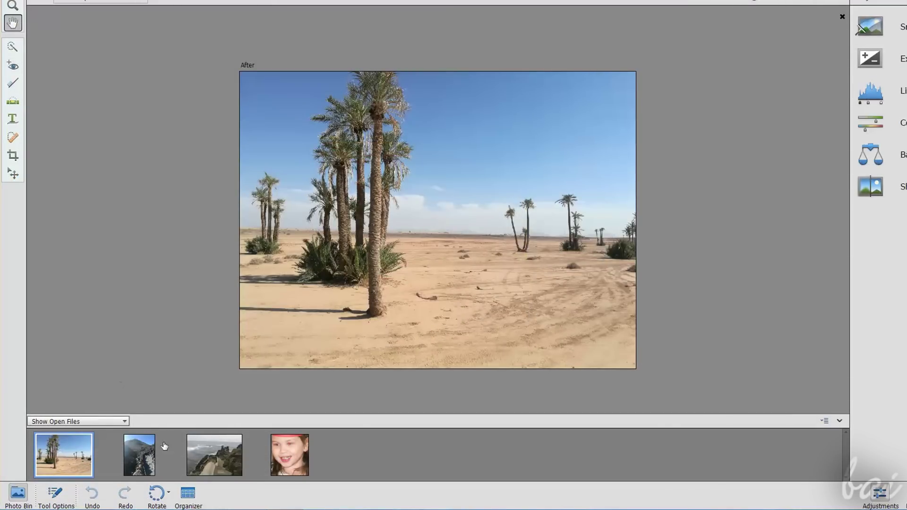
click(138, 454)
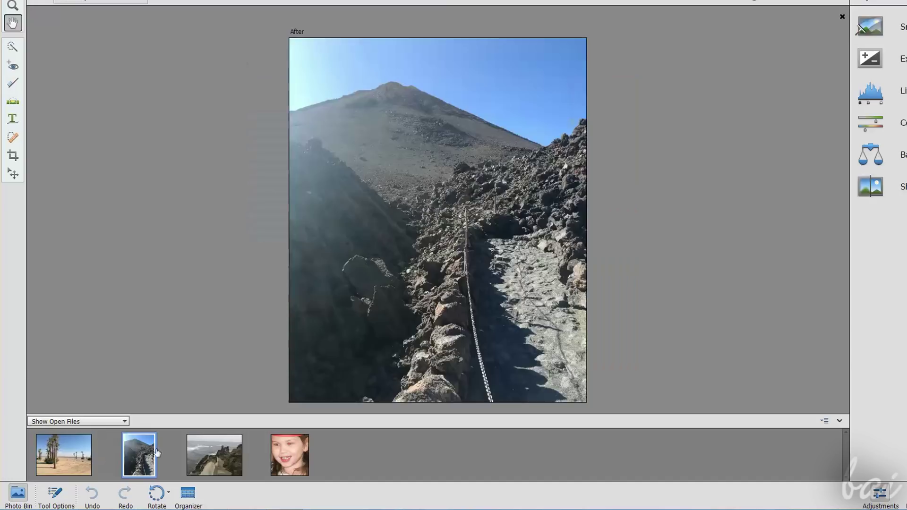
click(214, 455)
click(289, 451)
click(215, 455)
click(145, 460)
click(63, 454)
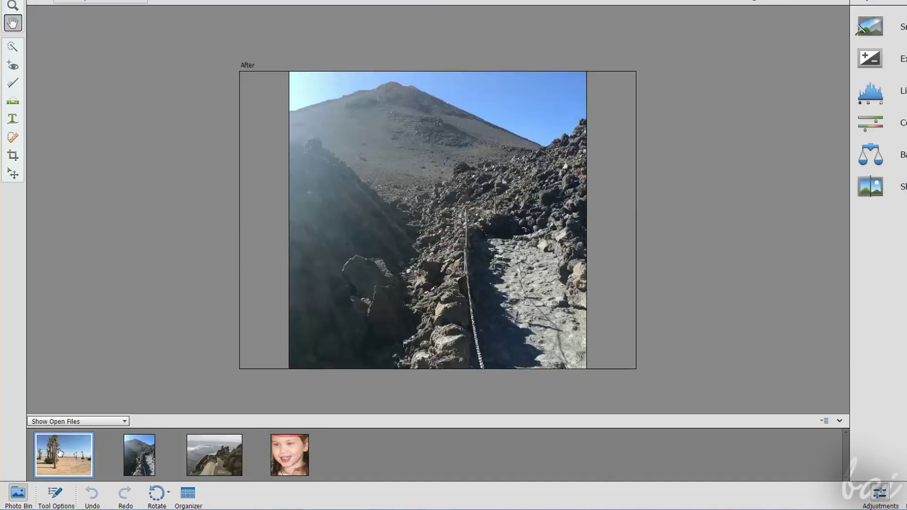
click(16, 493)
click(15, 494)
click(16, 493)
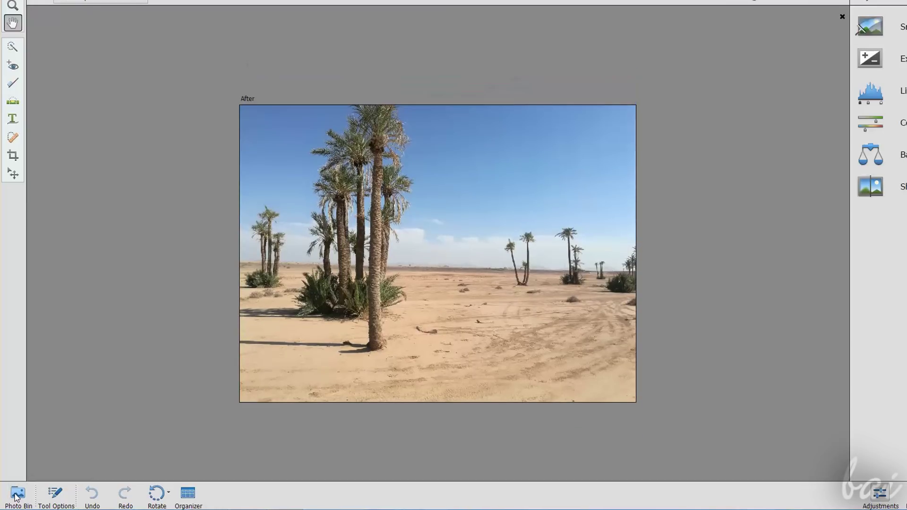
click(15, 493)
click(139, 454)
click(211, 454)
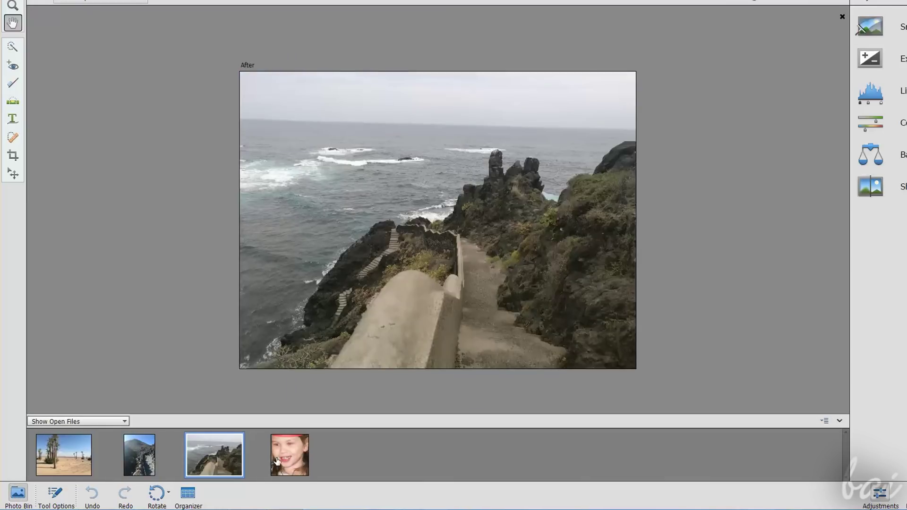
click(277, 460)
click(205, 467)
click(143, 455)
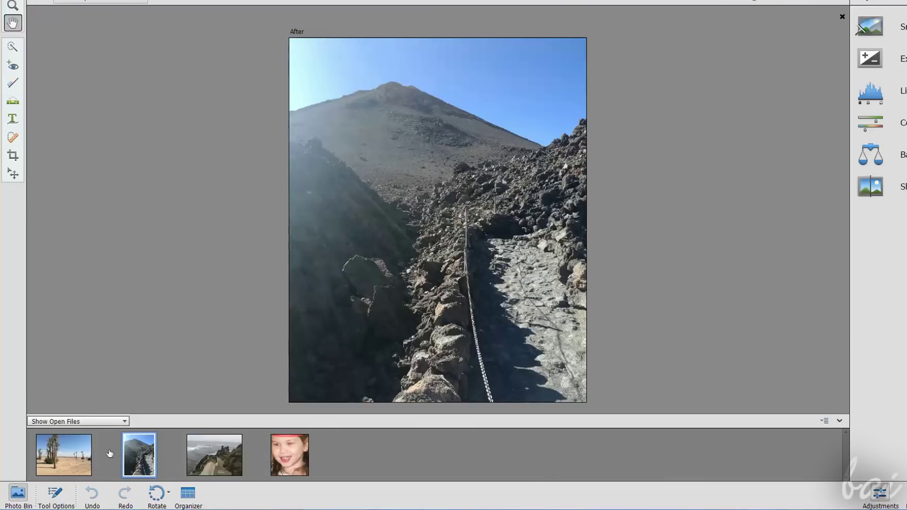
click(76, 446)
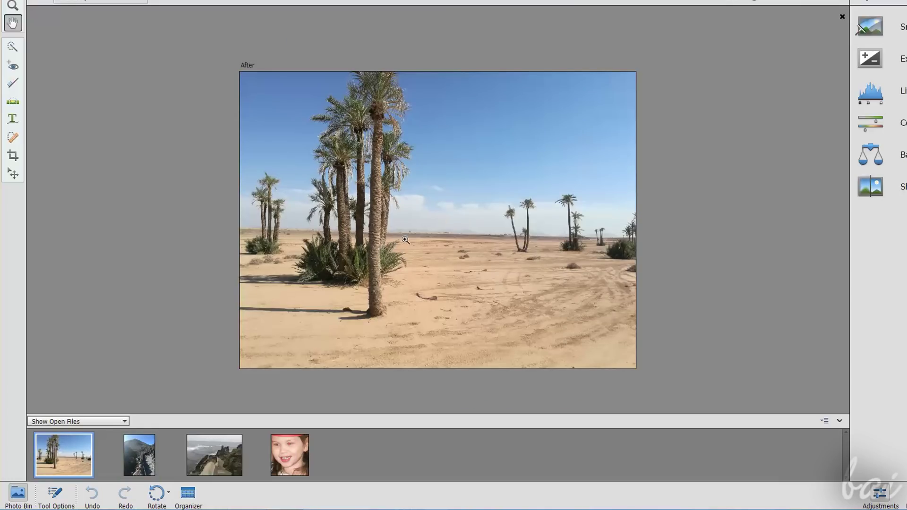
scroll(405, 238, down, 4)
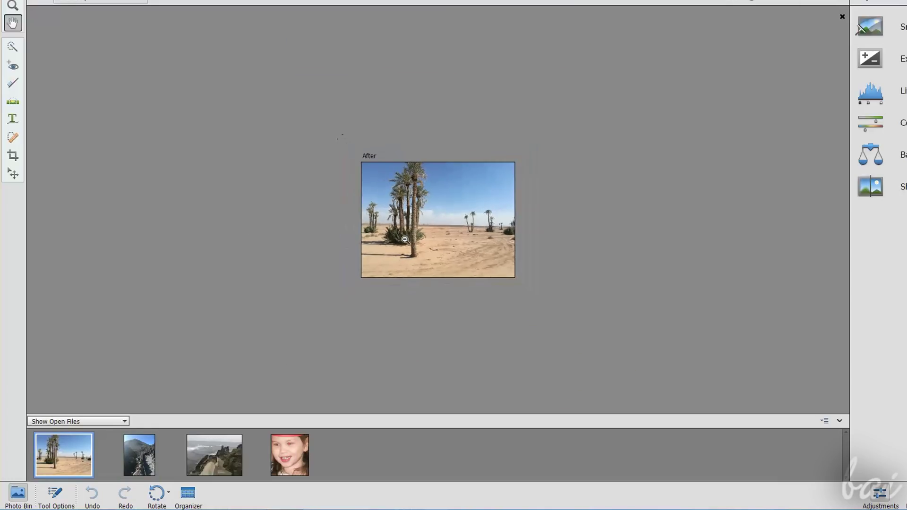
scroll(423, 227, up, 2)
scroll(423, 227, up, 5)
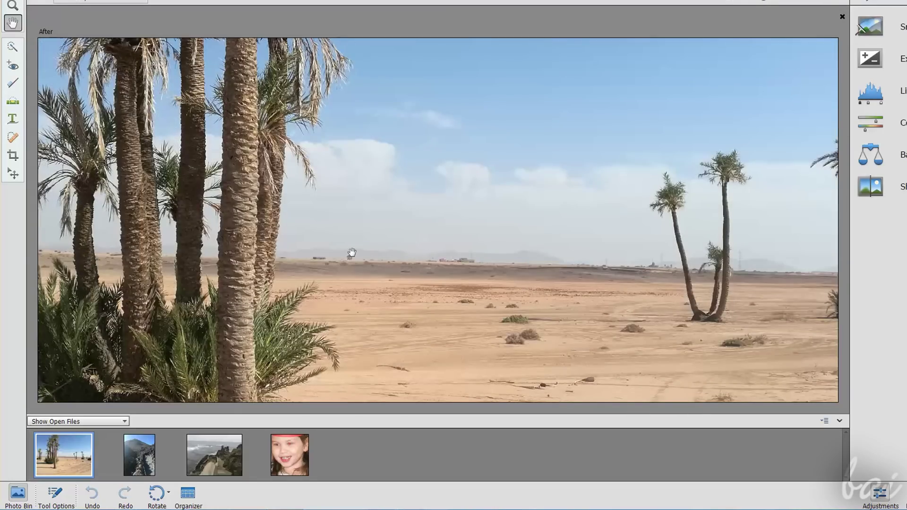
drag(338, 255, 475, 307)
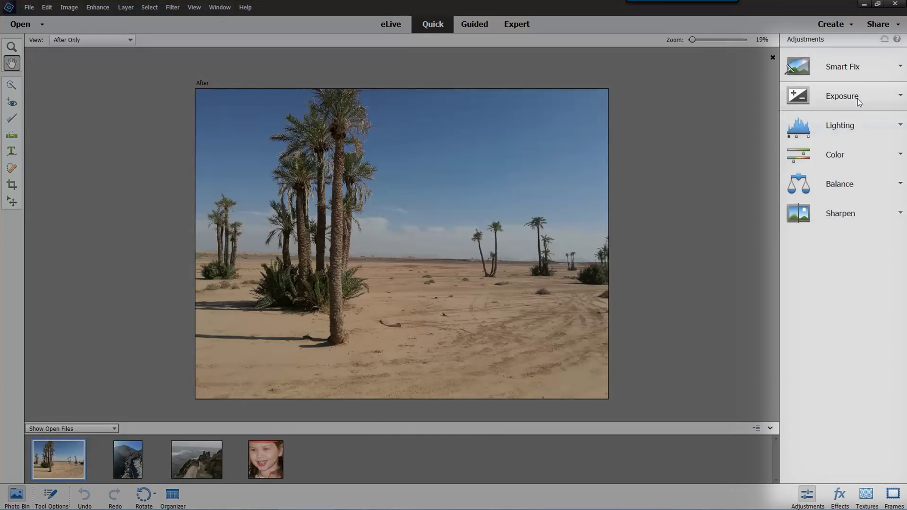
Browse the Effects, Textures and Frames panels, then rotate the photo 90° four times back upright
click(839, 495)
click(874, 503)
click(893, 496)
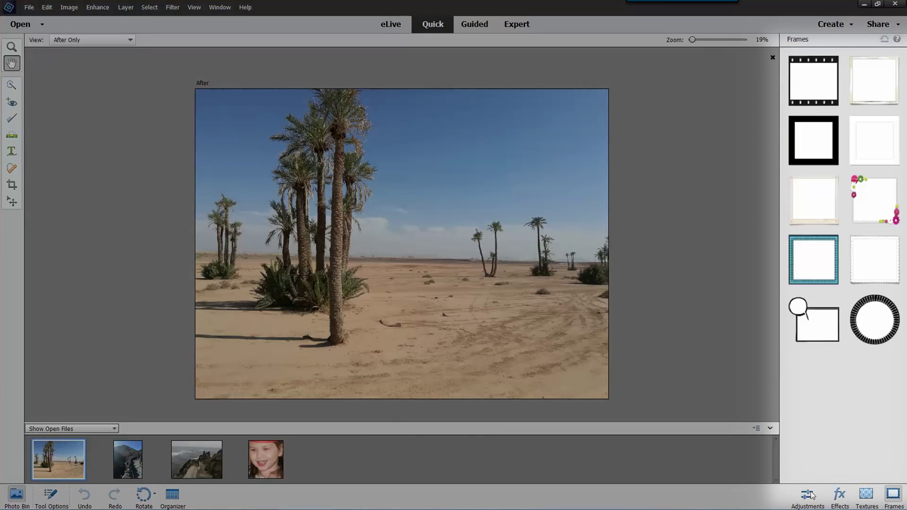
click(808, 496)
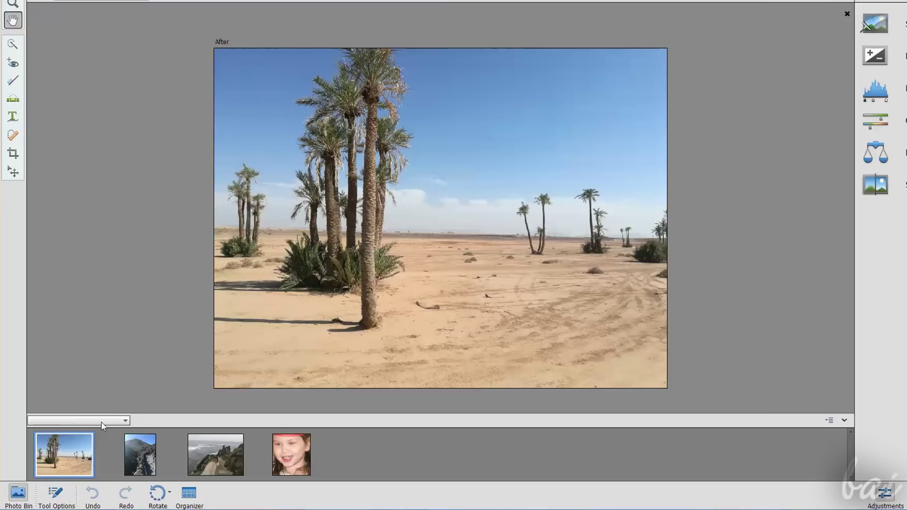
click(161, 493)
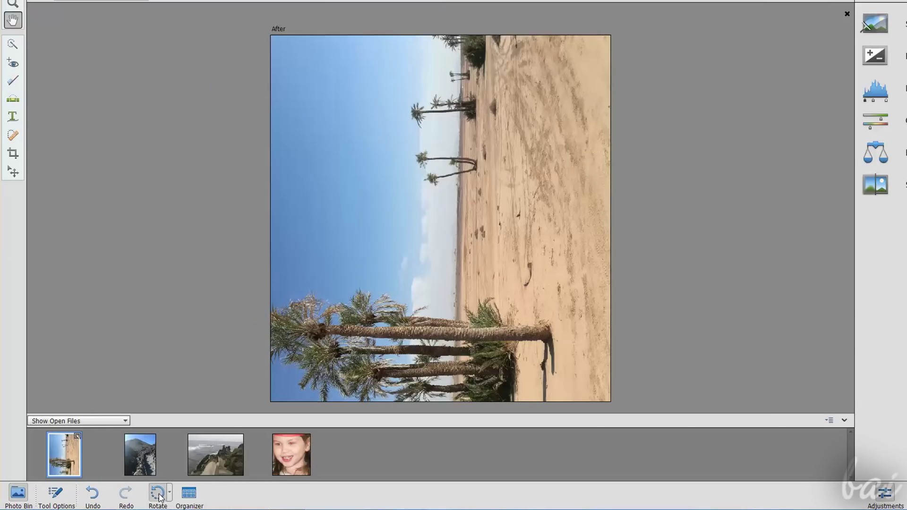
click(166, 497)
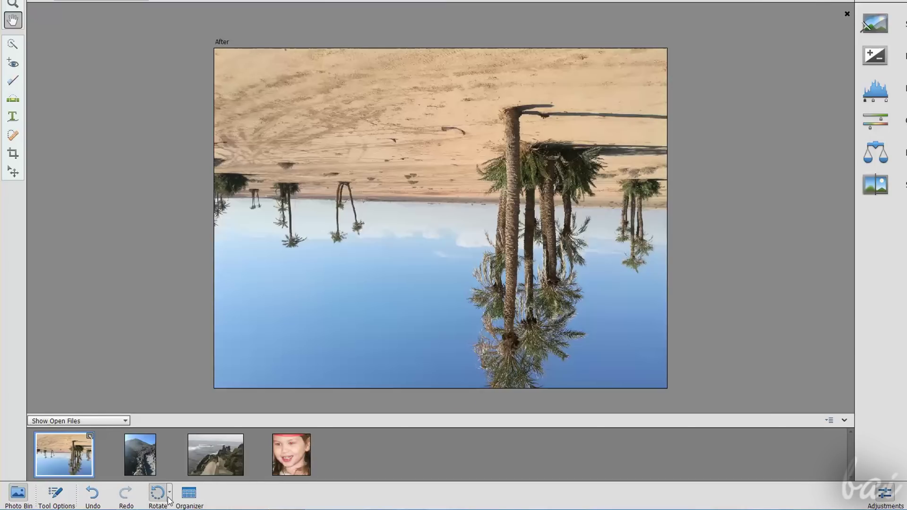
click(160, 495)
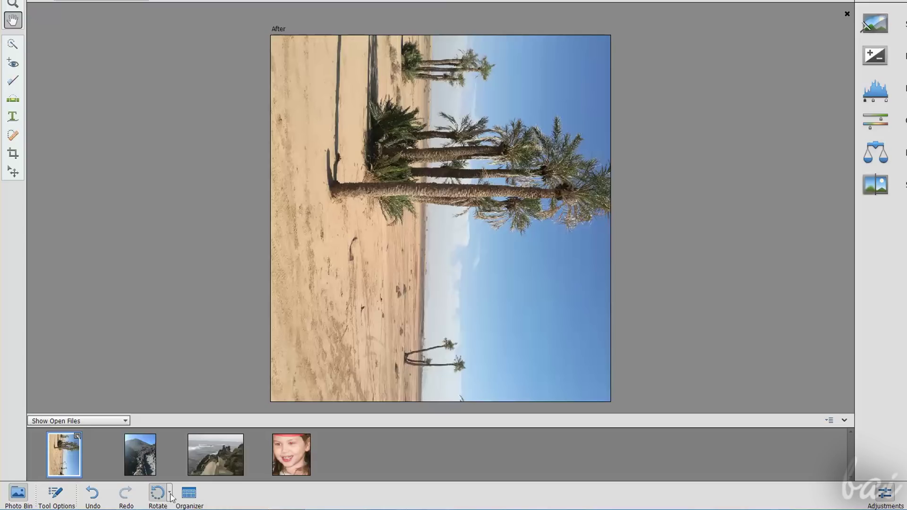
click(171, 497)
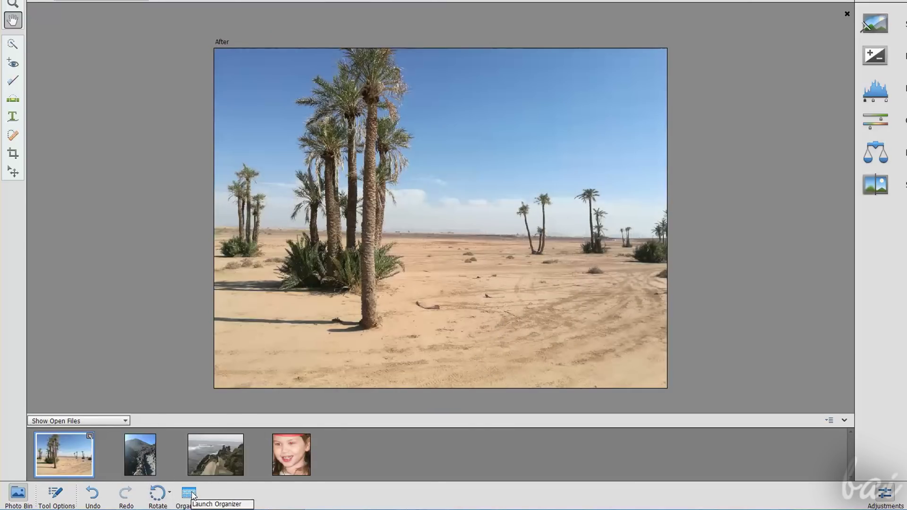
Open the Organizer and view the catalog grouped by places, then by events
click(192, 493)
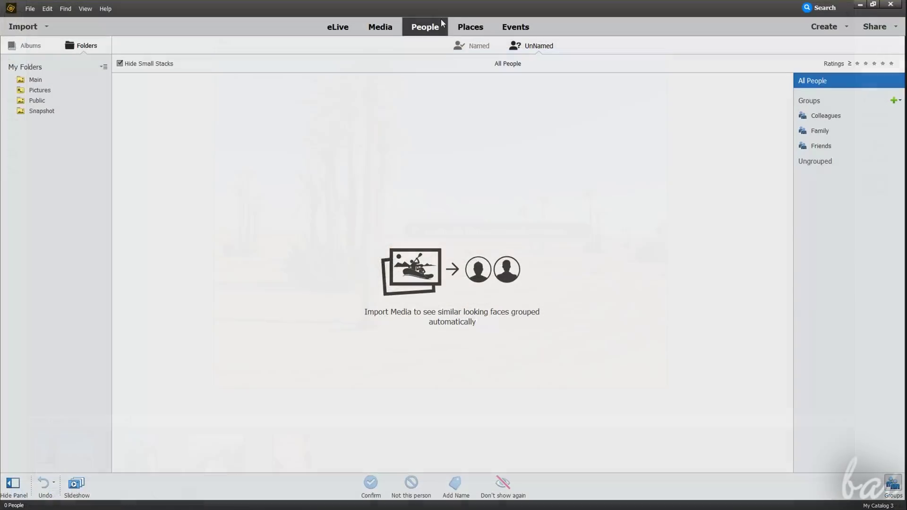
click(470, 26)
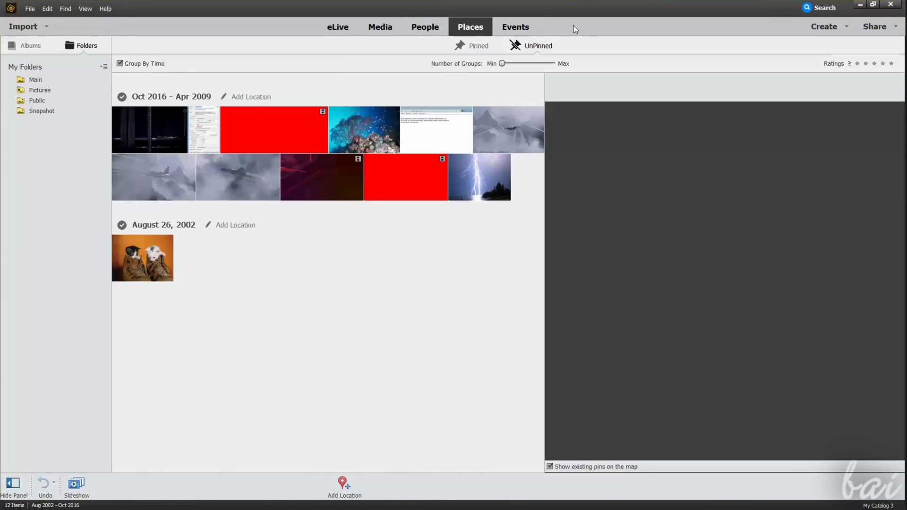
click(530, 27)
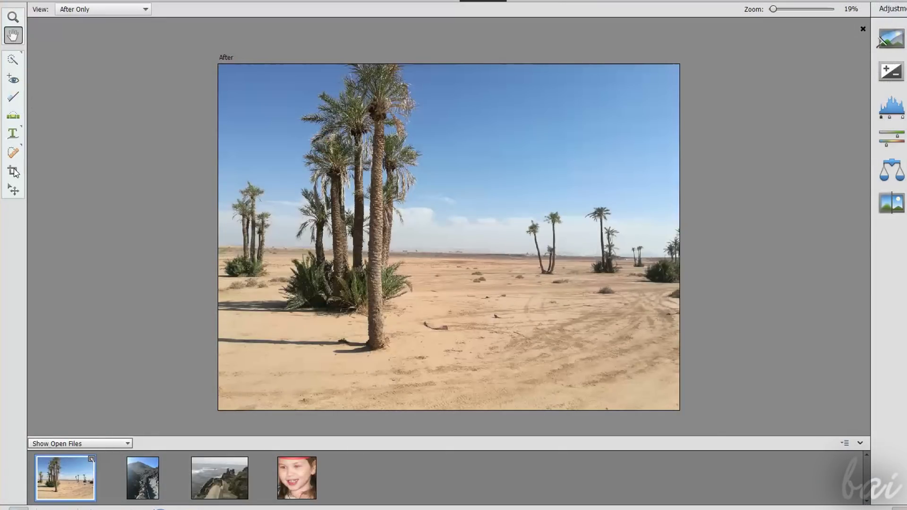
Draw and move a smaller crop area on the desert photo without applying it
click(13, 172)
drag(219, 64, 227, 175)
drag(412, 296, 421, 241)
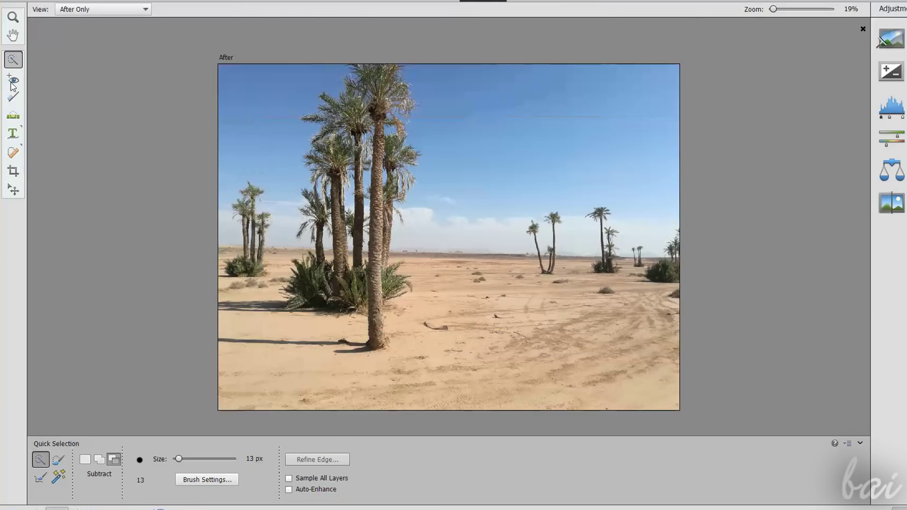
Cycle through the Red Eye, Whiten Teeth, Straighten, Type, Spot Healing and Crop tools
click(14, 79)
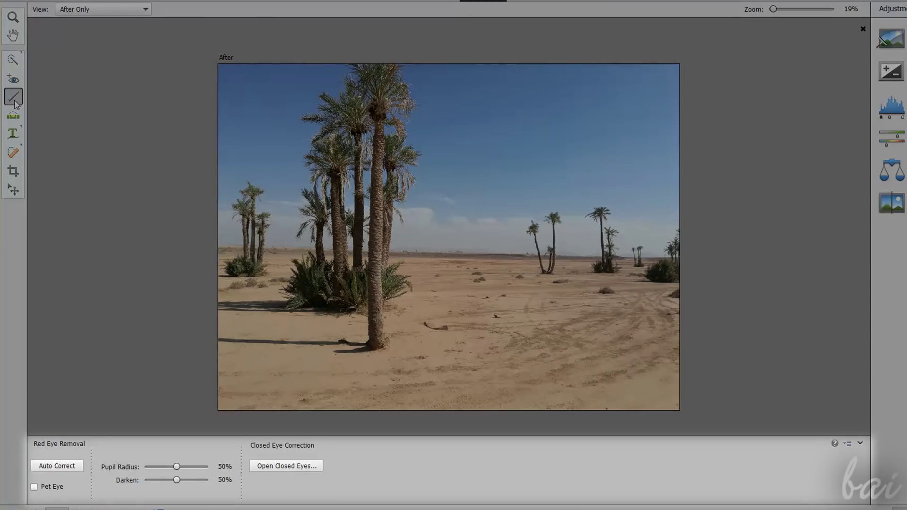
click(13, 97)
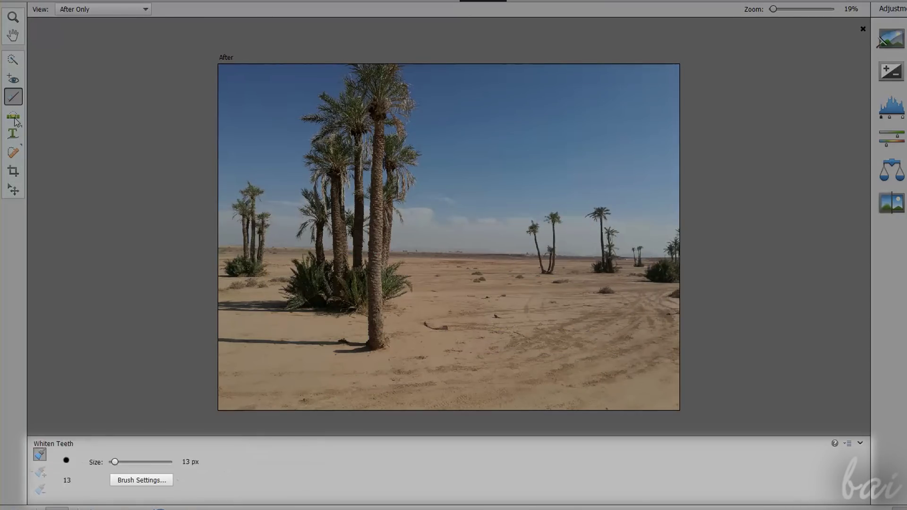
click(14, 116)
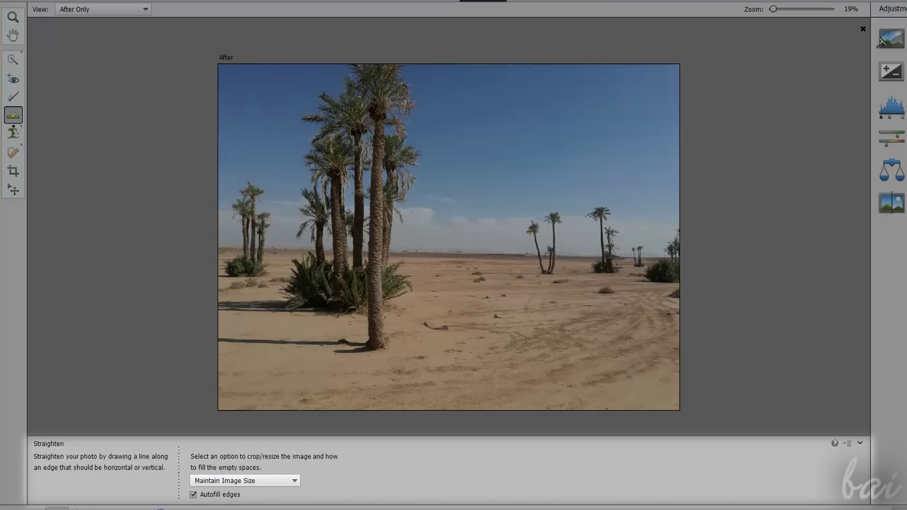
click(14, 133)
click(13, 152)
click(13, 171)
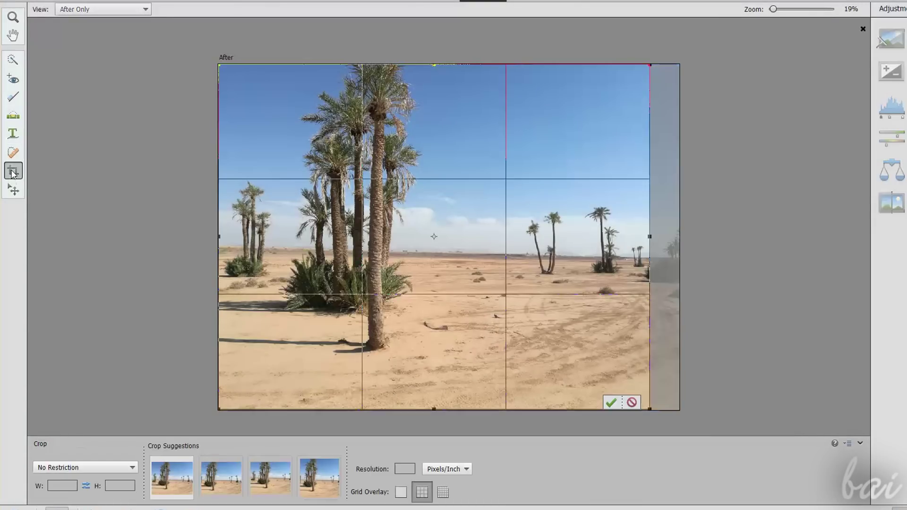
Select the Quick Selection tool and toggle its Tool Options panel off and on twice
click(13, 61)
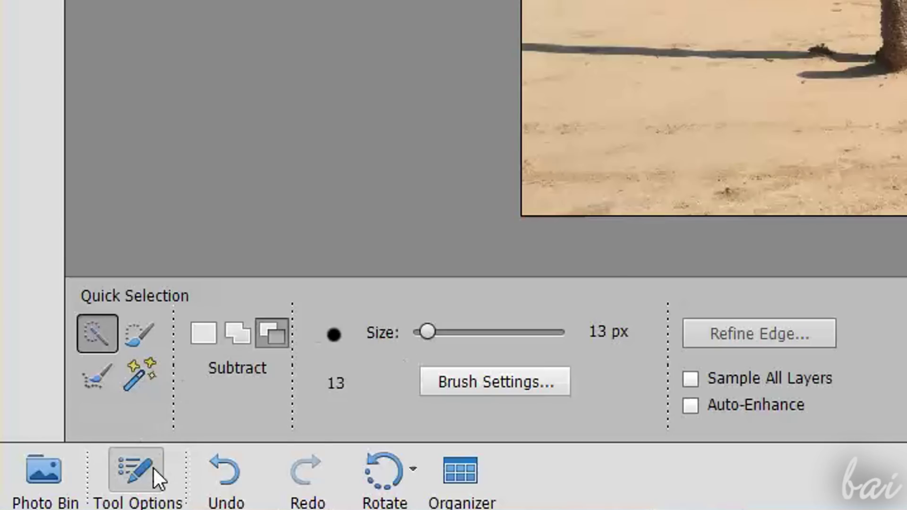
click(142, 469)
click(143, 469)
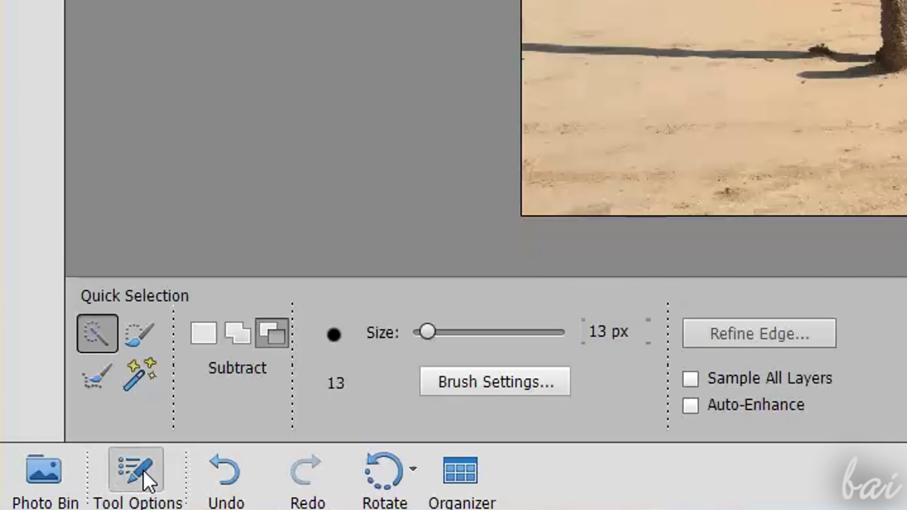
click(143, 469)
click(143, 469)
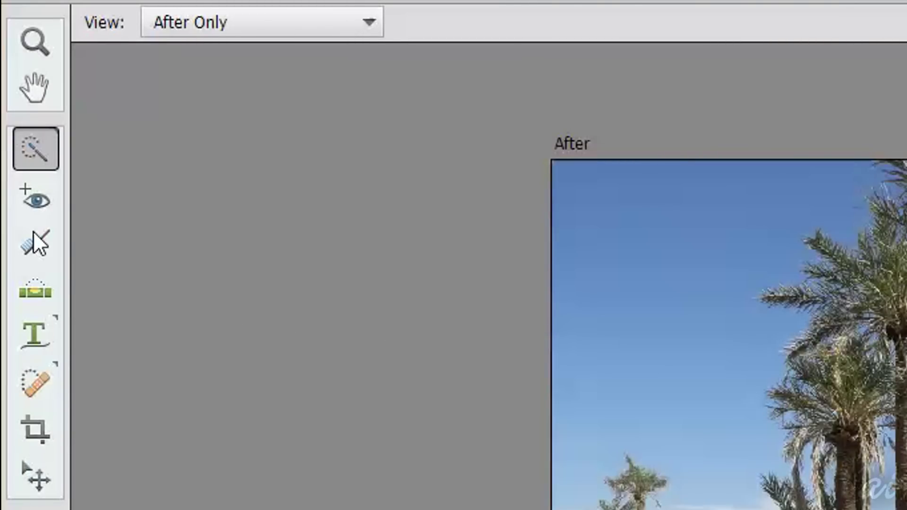
Straighten the coast photo along the sea horizon, comparing with undo and redo before keeping it
click(36, 293)
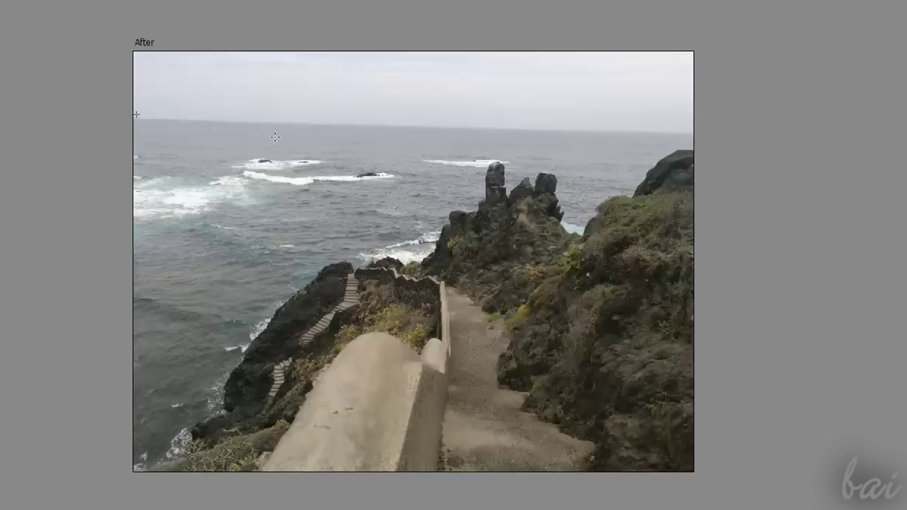
drag(434, 145, 684, 131)
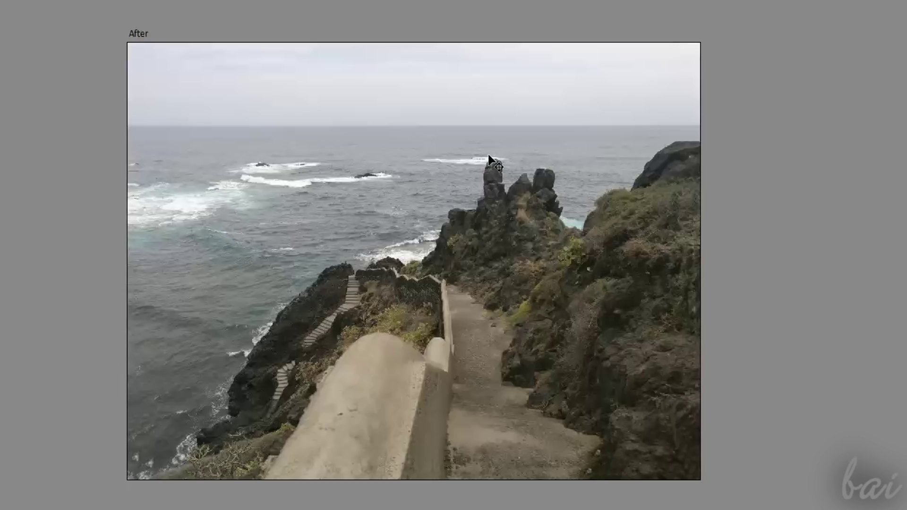
key(ctrl+z)
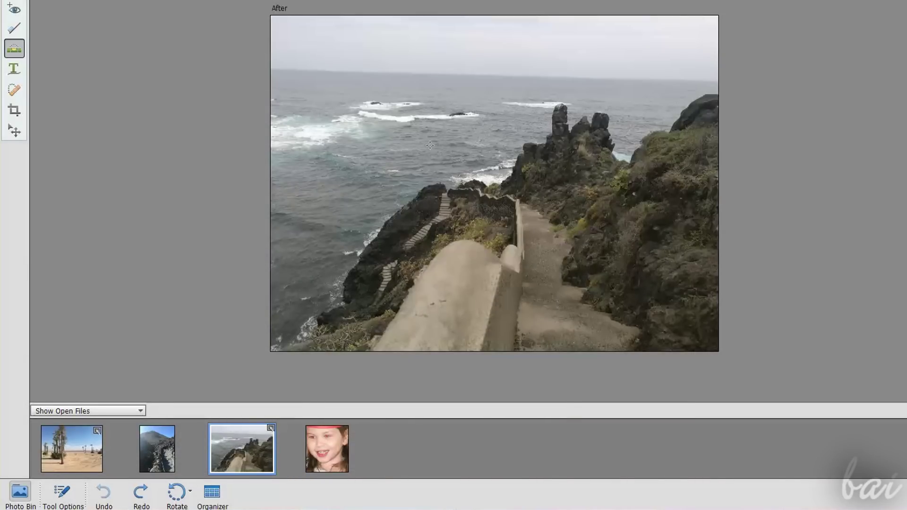
click(144, 501)
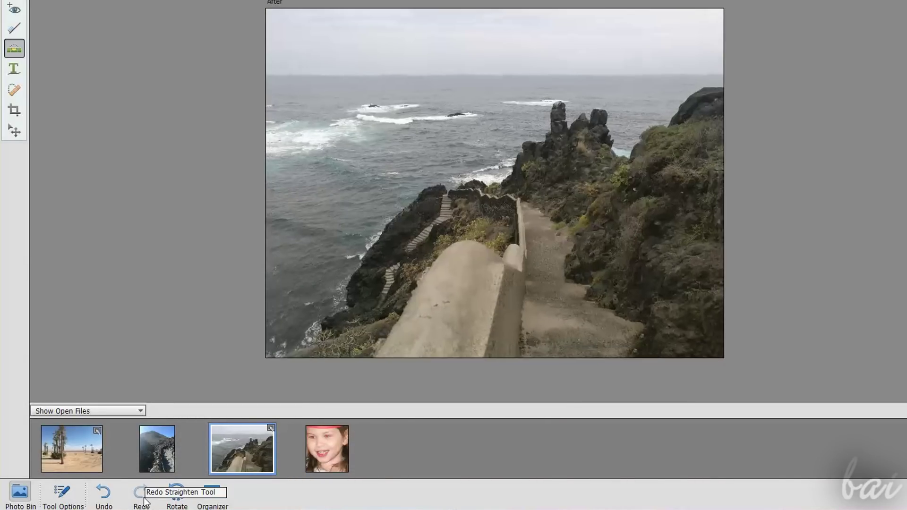
click(108, 494)
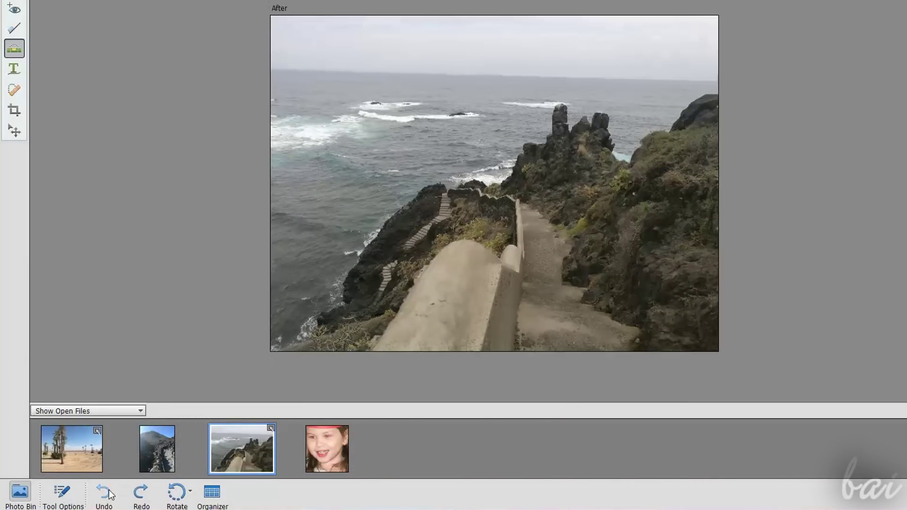
click(140, 500)
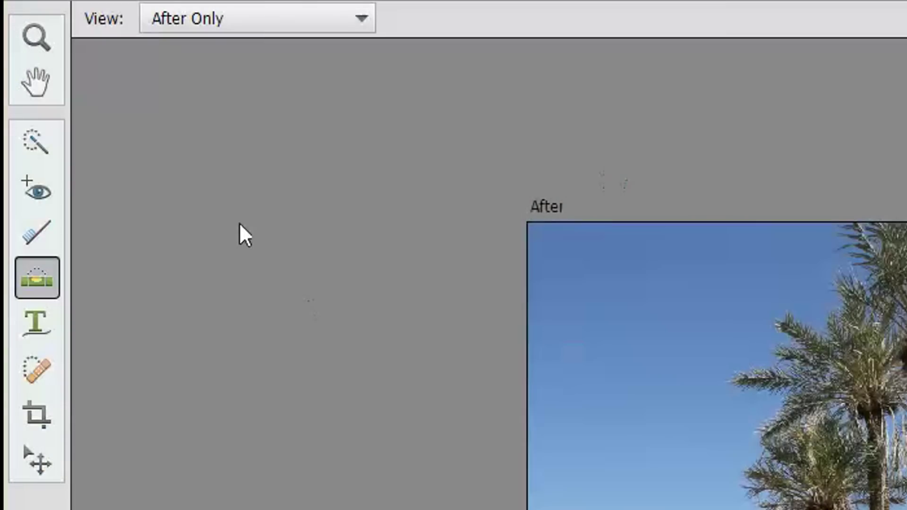
Resize and shift the crop box on the desert photo, undo a trial rotation, and commit the crop
click(43, 407)
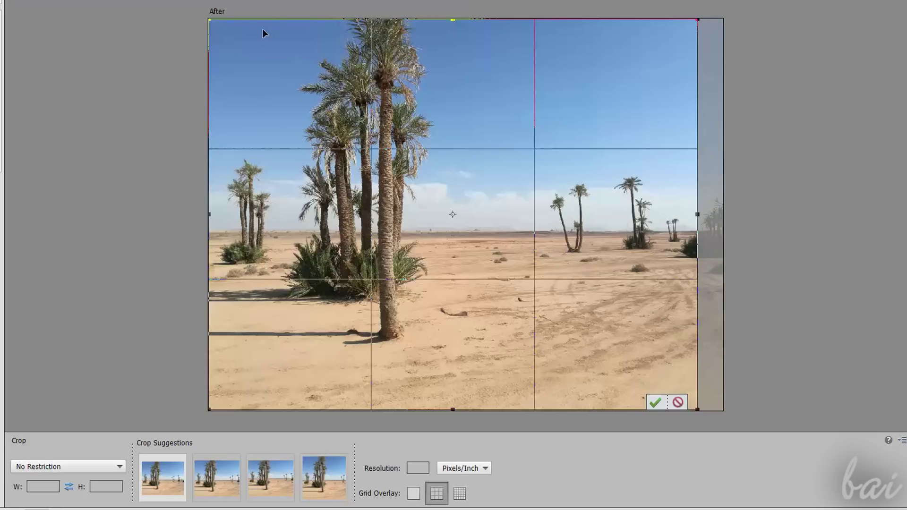
drag(211, 24, 270, 88)
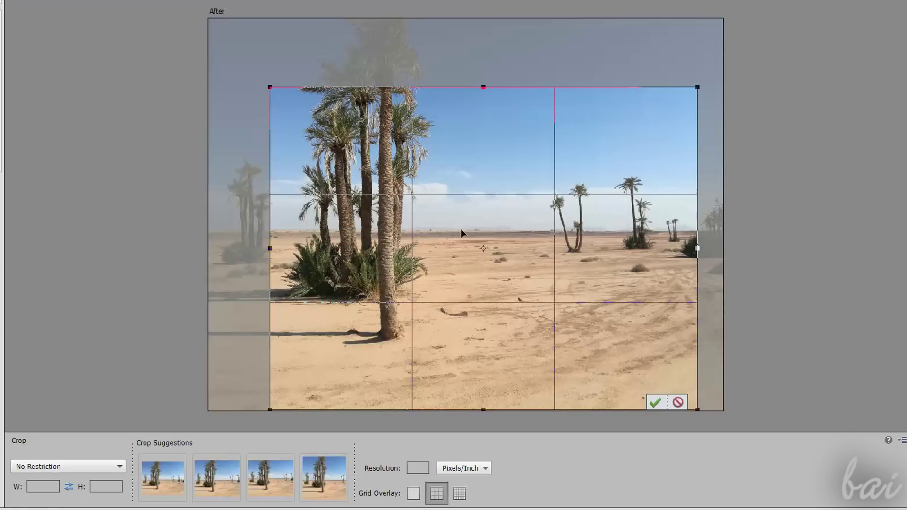
drag(460, 229, 417, 118)
drag(295, 46, 232, 2)
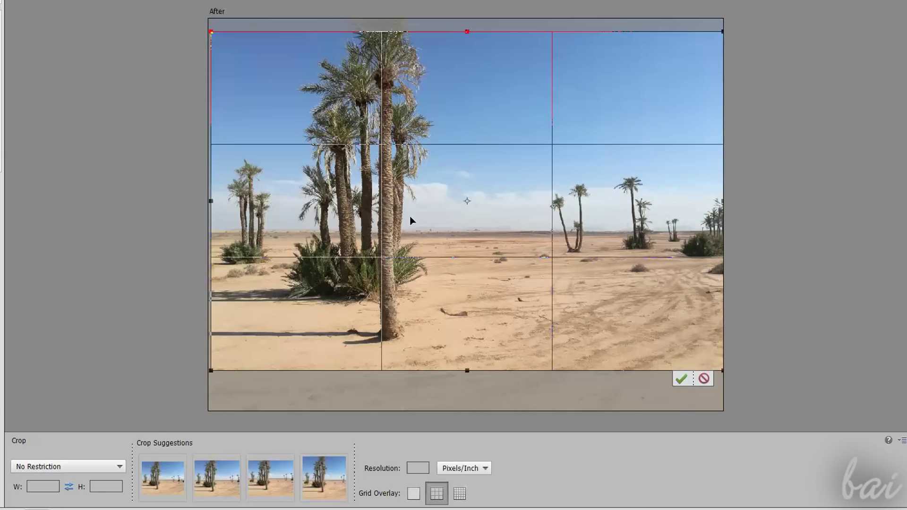
drag(215, 385, 237, 278)
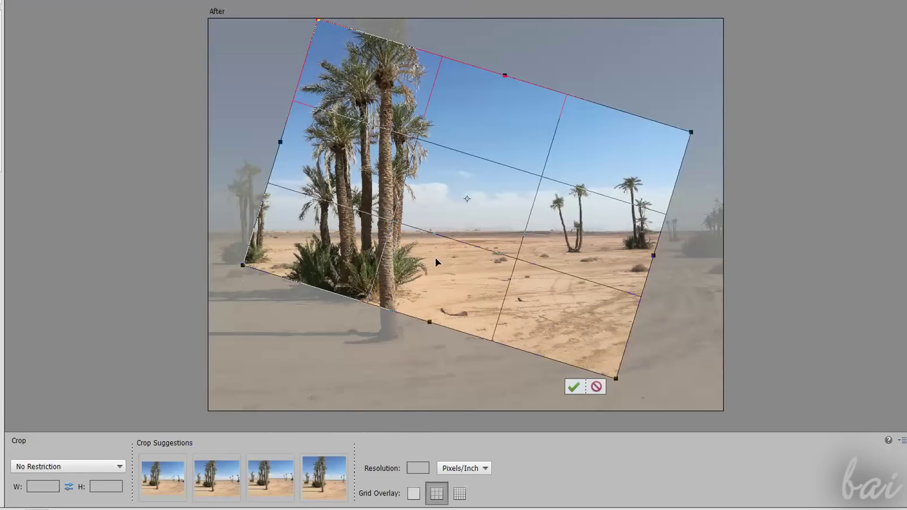
key(ctrl+z)
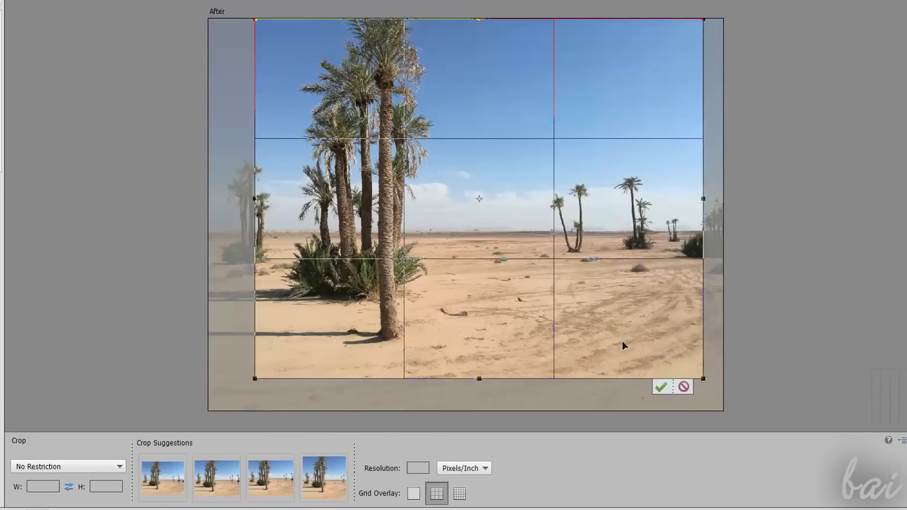
click(665, 390)
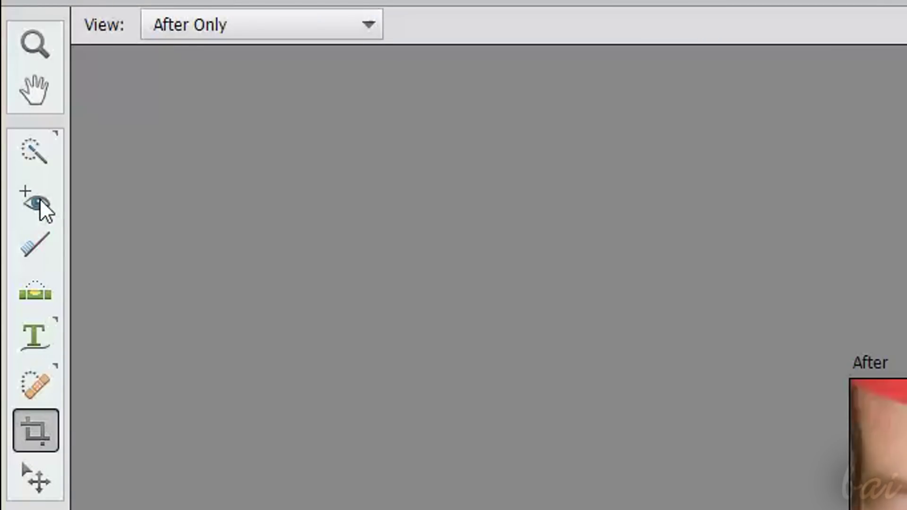
Correct the red pupils in both of the girl's eyes and brush whitening across her teeth
click(40, 199)
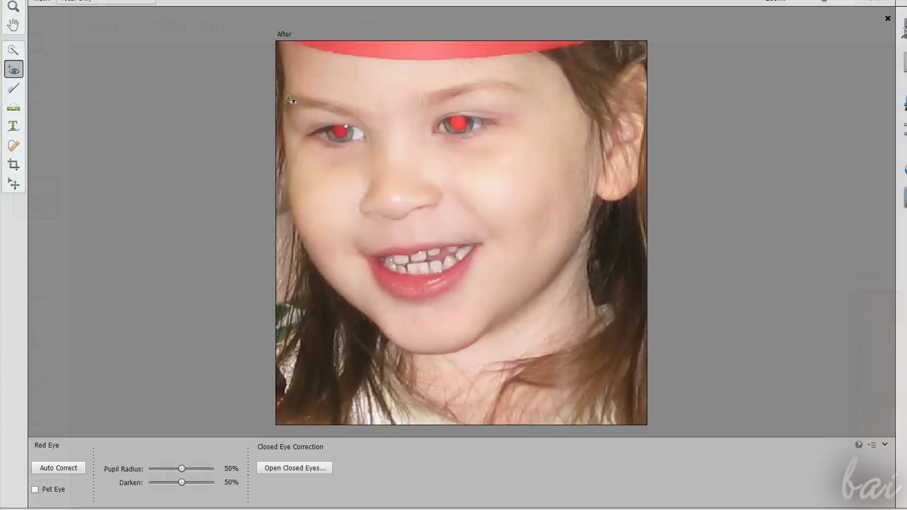
drag(288, 99, 390, 162)
drag(408, 89, 529, 156)
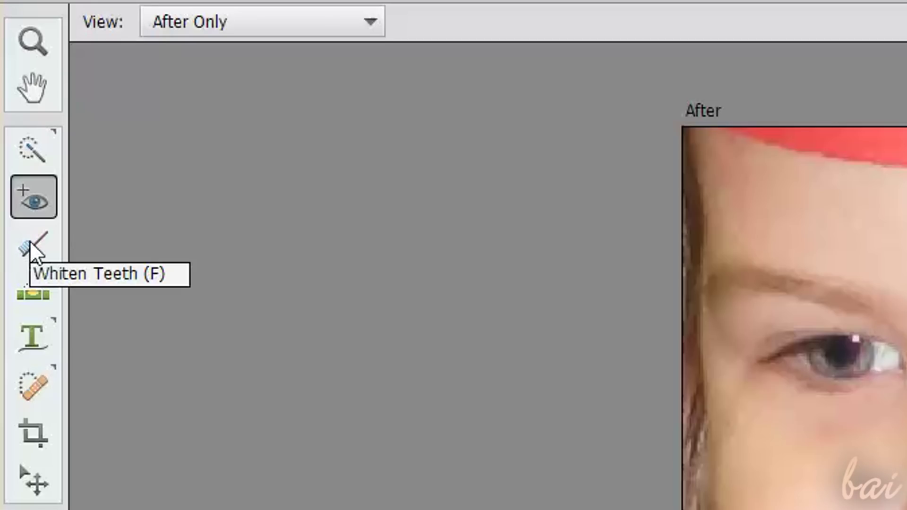
click(31, 243)
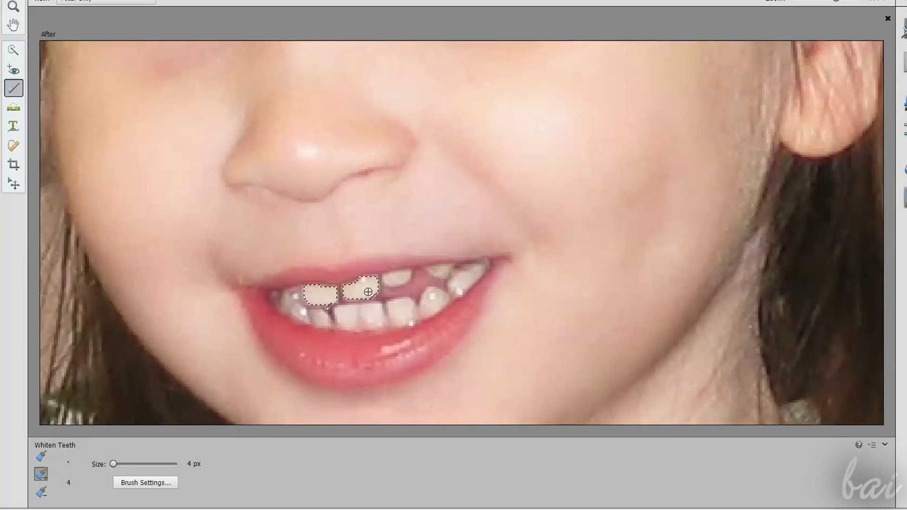
mouse_move(379, 318)
mouse_down()
mouse_move(304, 313)
mouse_move(437, 301)
mouse_move(470, 279)
mouse_up()
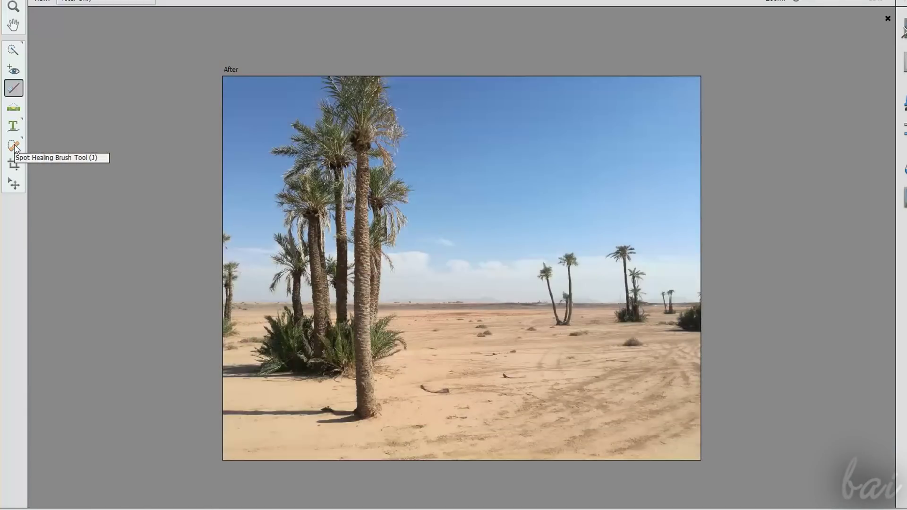
Heal away the two dark sticks in the sand with a 65 px Healing Brush
click(14, 146)
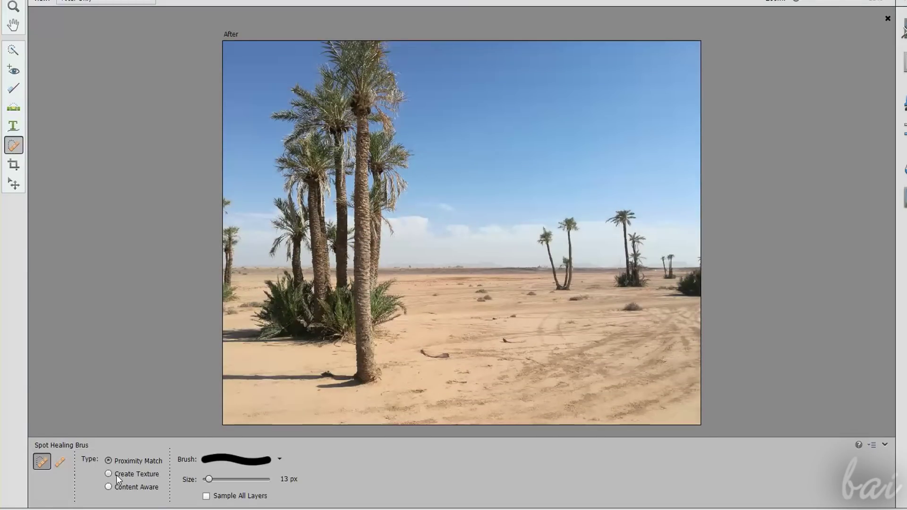
click(65, 458)
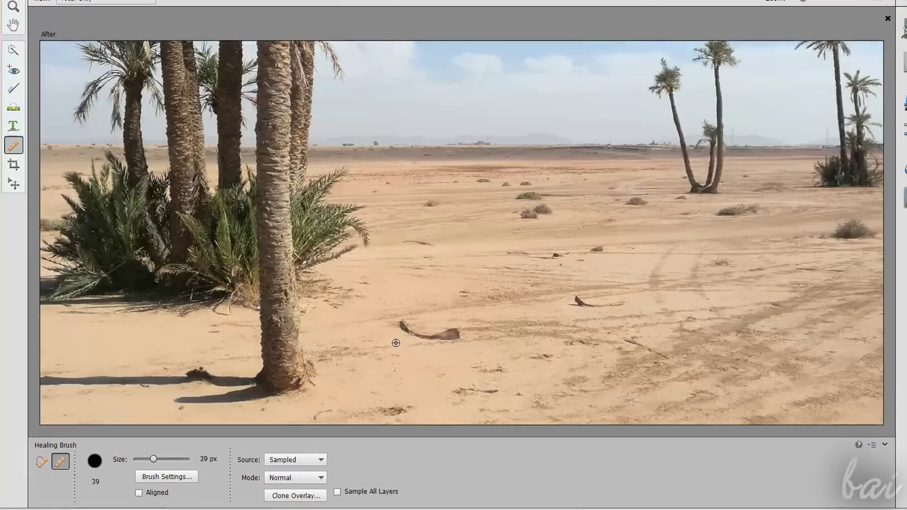
drag(153, 459, 164, 460)
mouse_move(388, 323)
mouse_down()
mouse_move(436, 335)
mouse_move(419, 339)
mouse_move(454, 339)
mouse_up()
drag(557, 303, 620, 303)
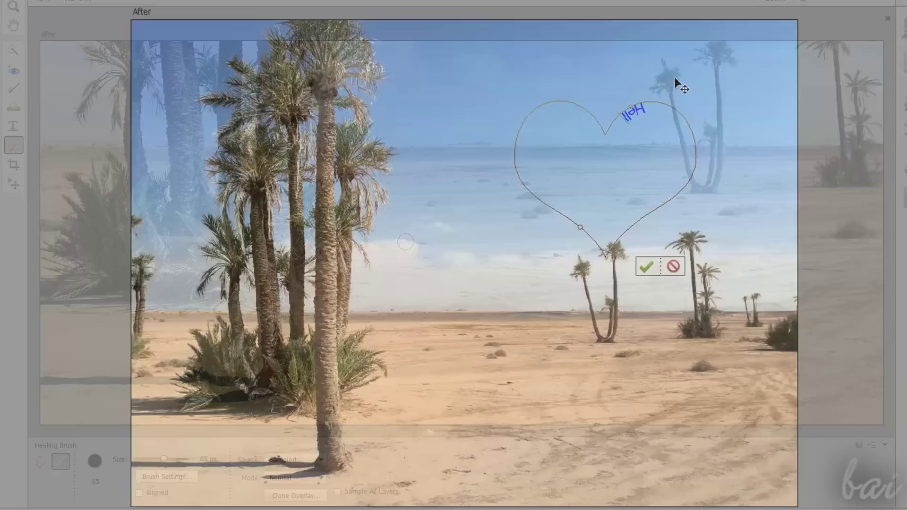
Finish typing '...there! This is my vacation! I really love it! This is the desert I have seen! Love' along the heart
text(o there)
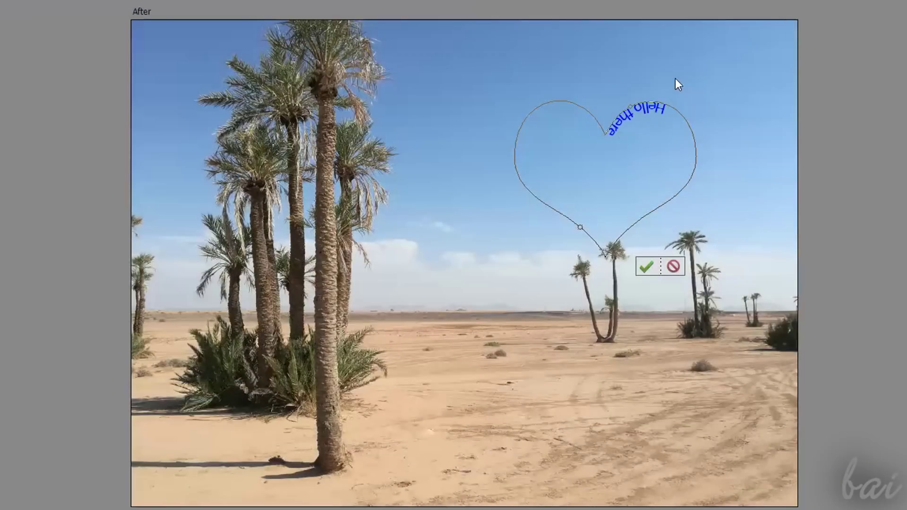
text(! This is my vacation!)
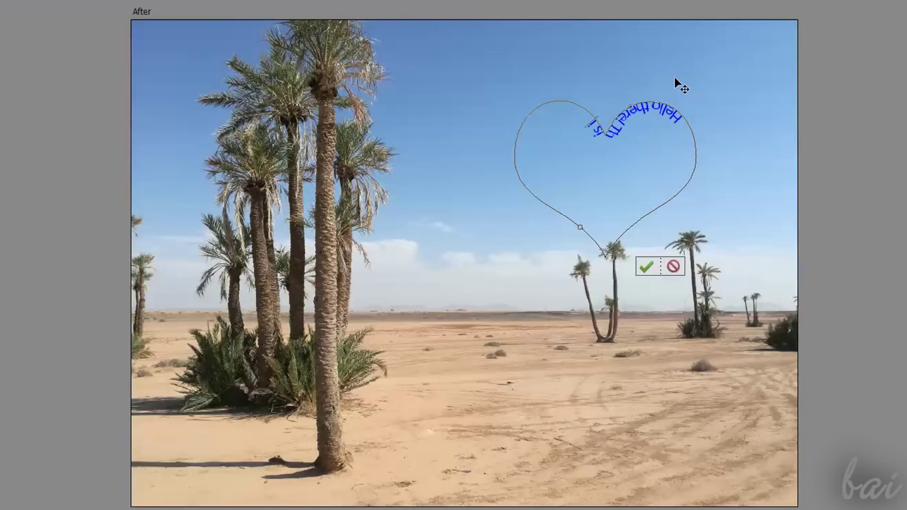
text( I really love it! This is the de)
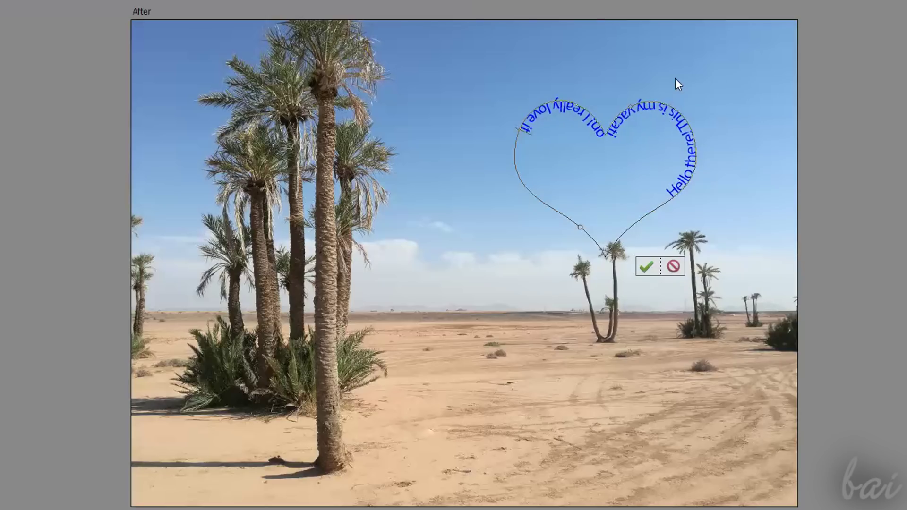
text(sert I have seen! Love)
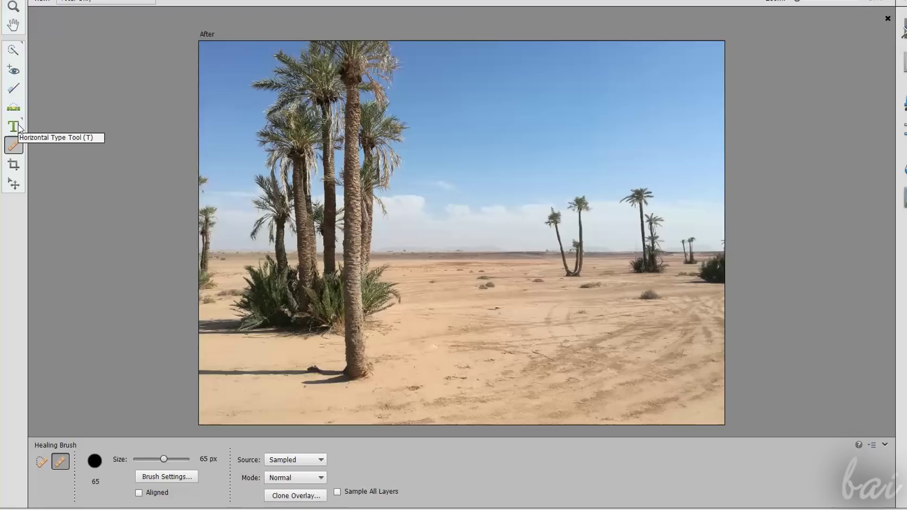
Add a horizontal text box in the sky, replacing the typed 'Hello' with 'My'
click(18, 127)
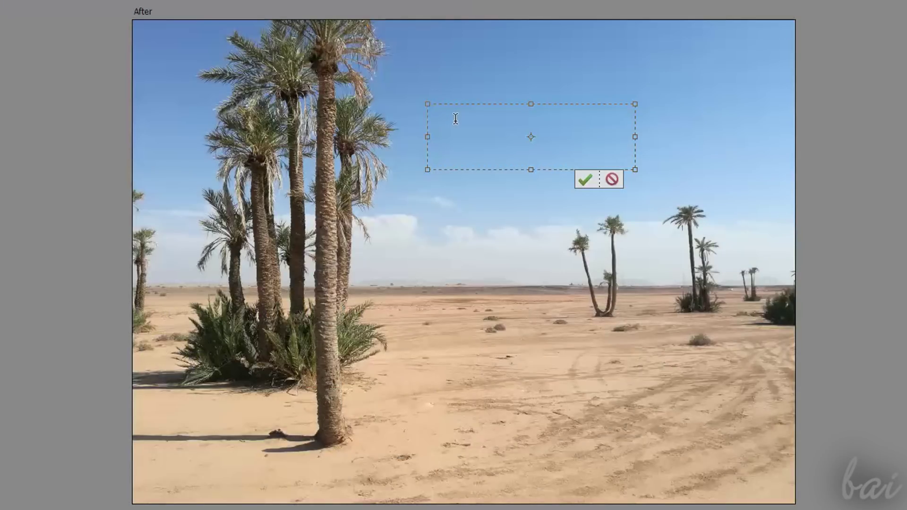
text(Hello)
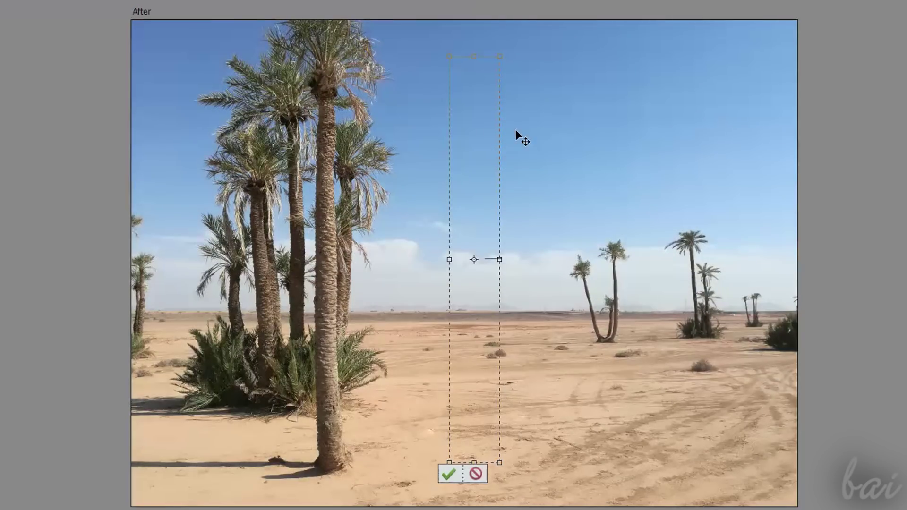
text(Hello)
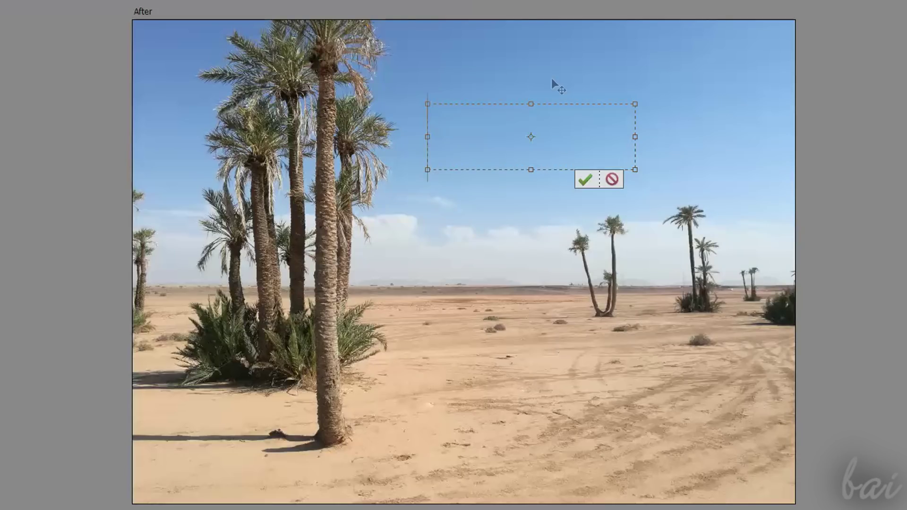
text(Hello)
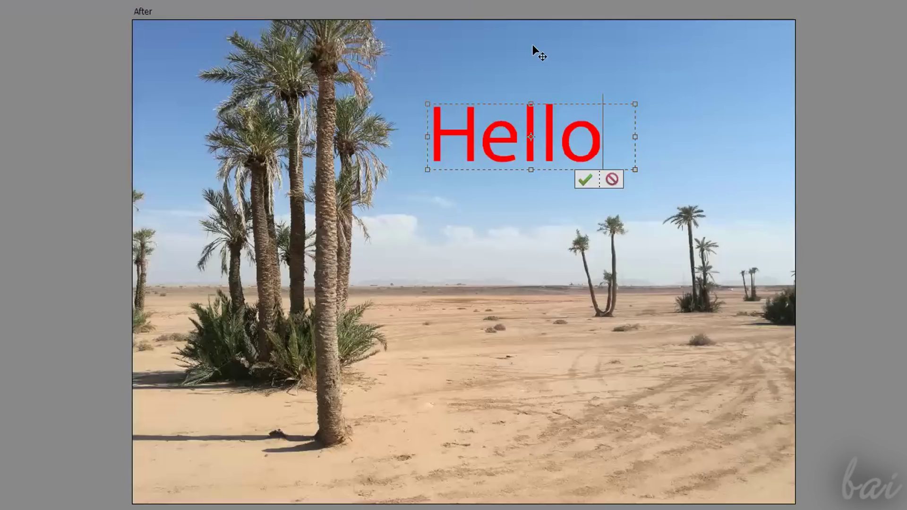
key(BackSpace)
key(BackSpace)
key(BackSpace)
key(BackSpace)
key(BackSpace)
text(My)
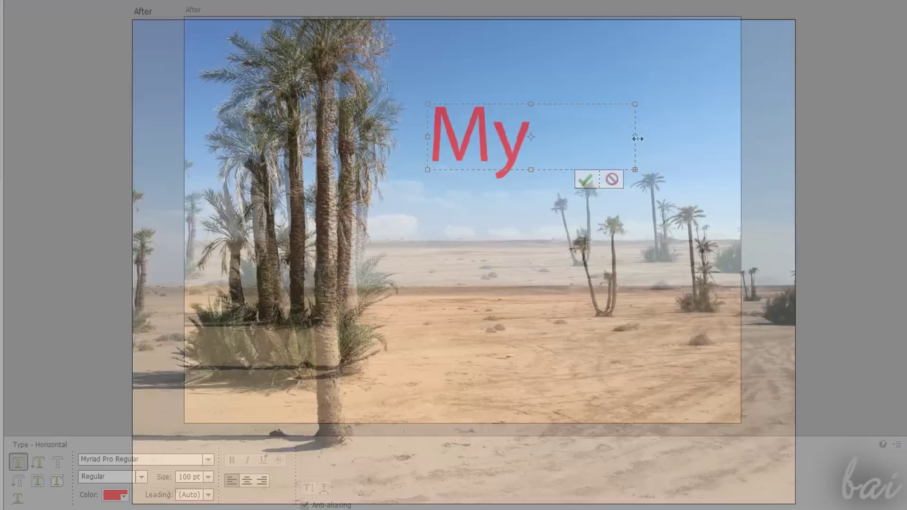
Type 'My Vacation' in a new text box across the sky and size it to 500 pt
drag(335, 85, 718, 211)
text(My)
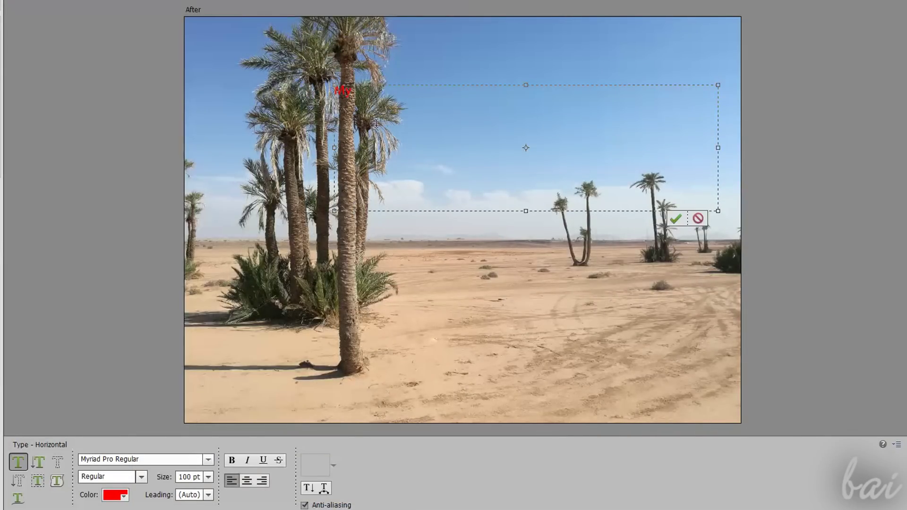
text( Vacation)
key(ctrl+a)
click(208, 477)
click(194, 477)
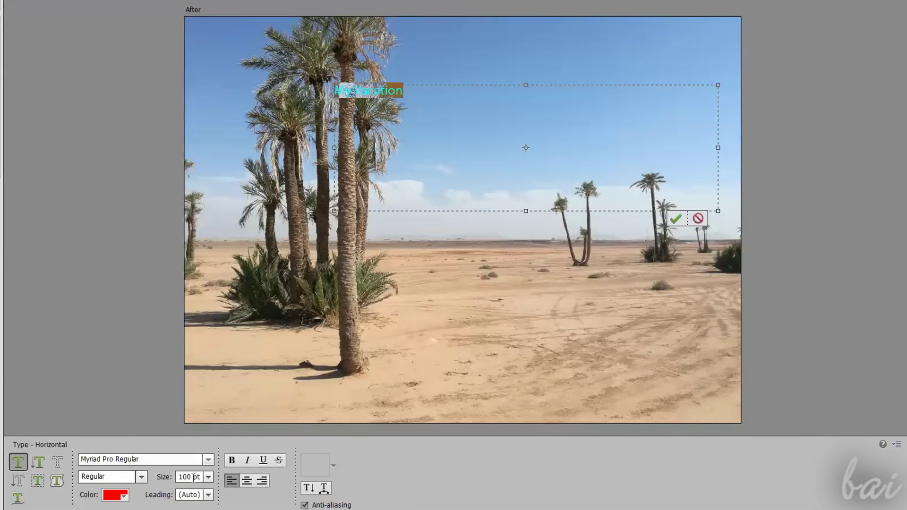
double_click(193, 477)
text(500)
key(Return)
Keep the title regular with bold and italic off, and color it blue
drag(677, 114, 339, 114)
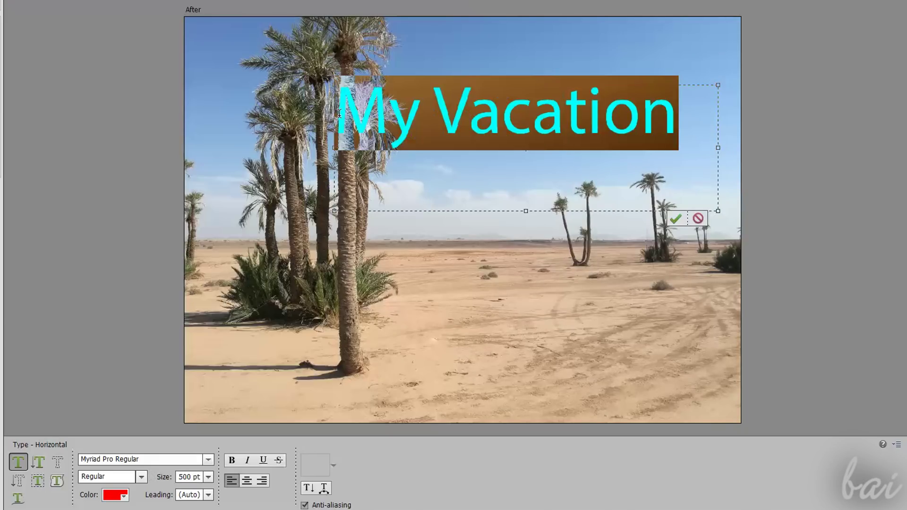
click(234, 464)
click(231, 459)
click(247, 459)
click(248, 456)
click(118, 494)
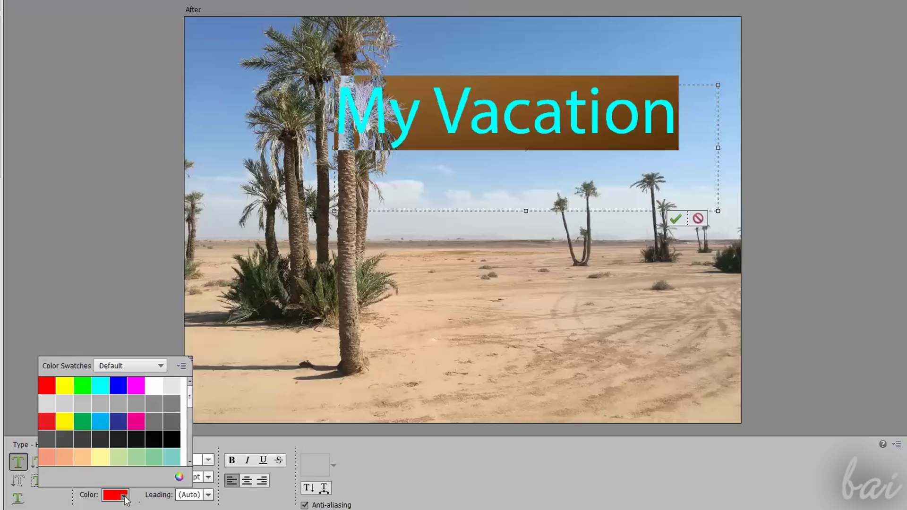
click(118, 385)
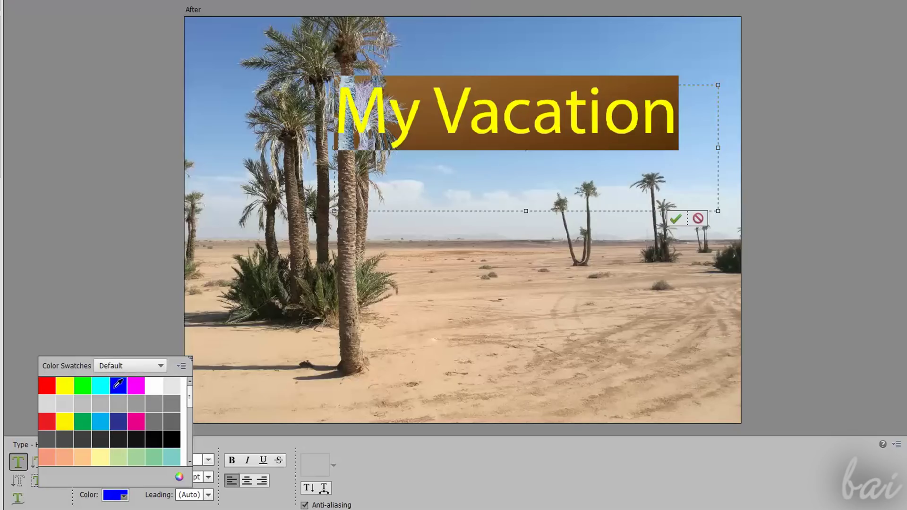
click(580, 83)
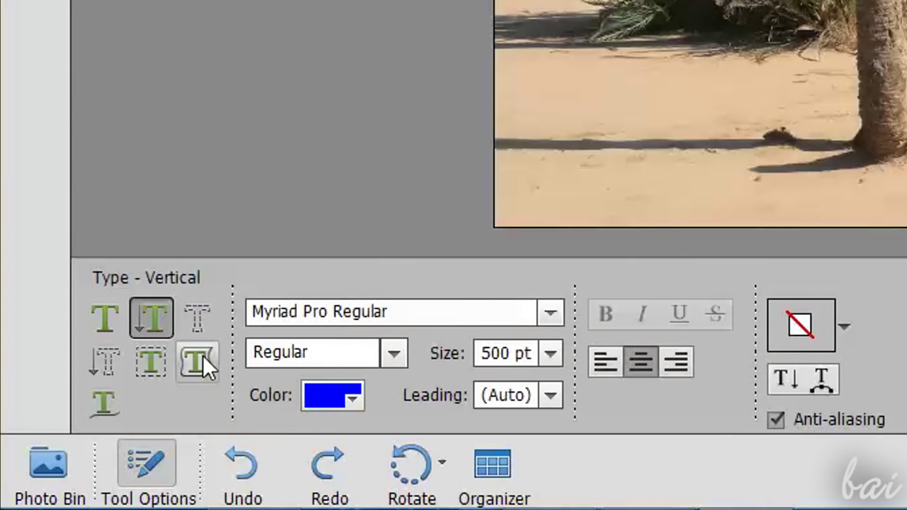
Type 'Hello there! This is my vacation! I really love it!...' around a heart shape in the sky
click(203, 355)
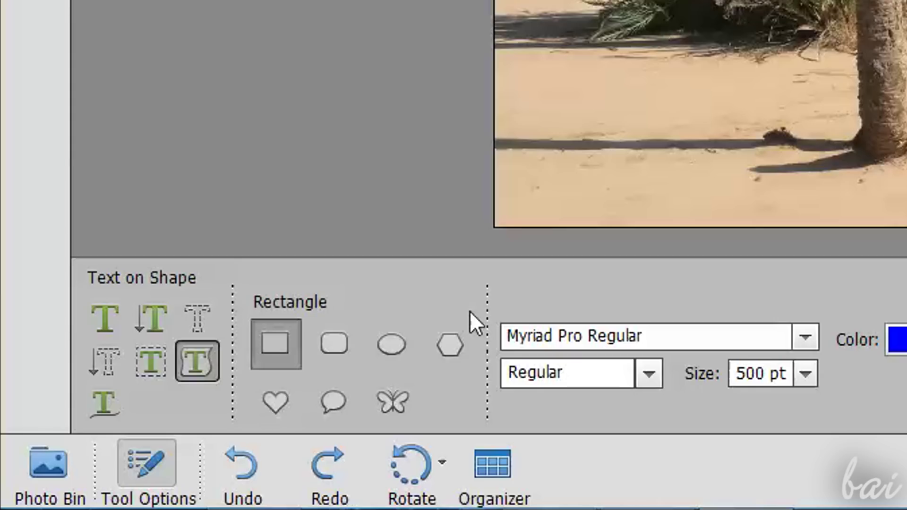
click(279, 401)
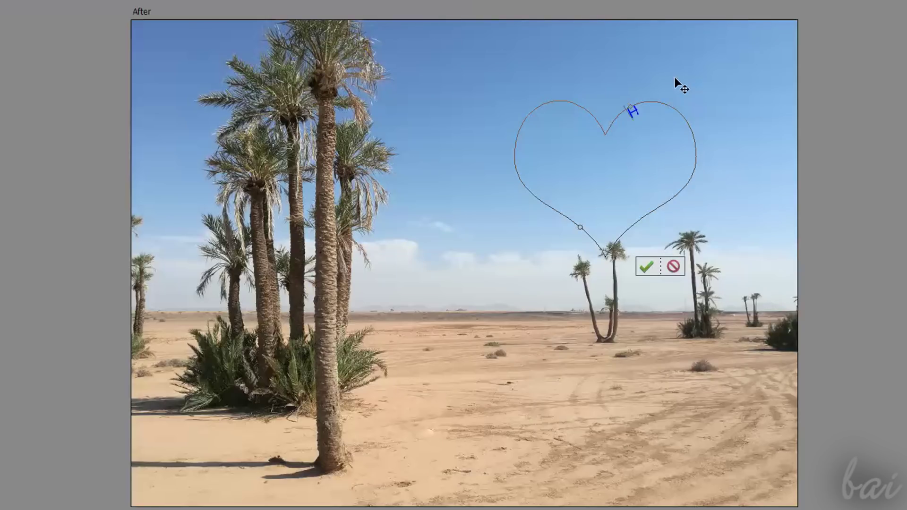
text(Hello there! This)
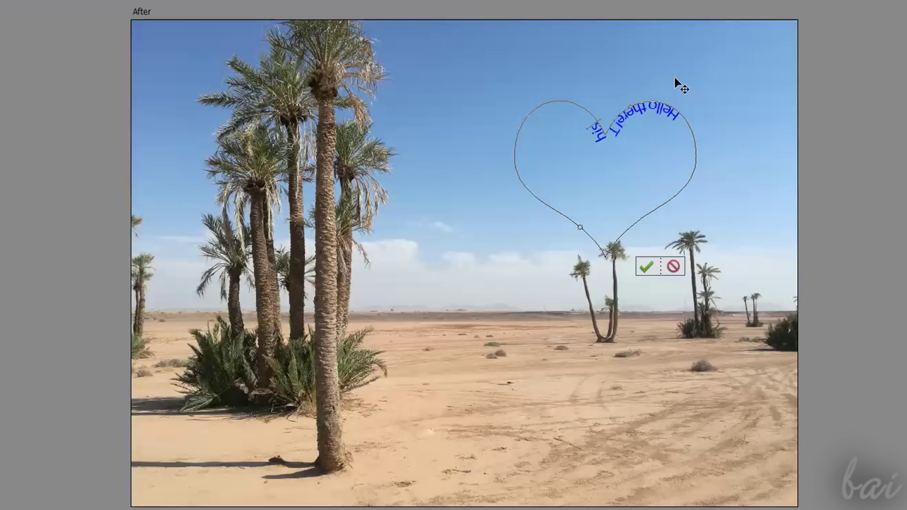
text( is my vacation! I really love it! This is t)
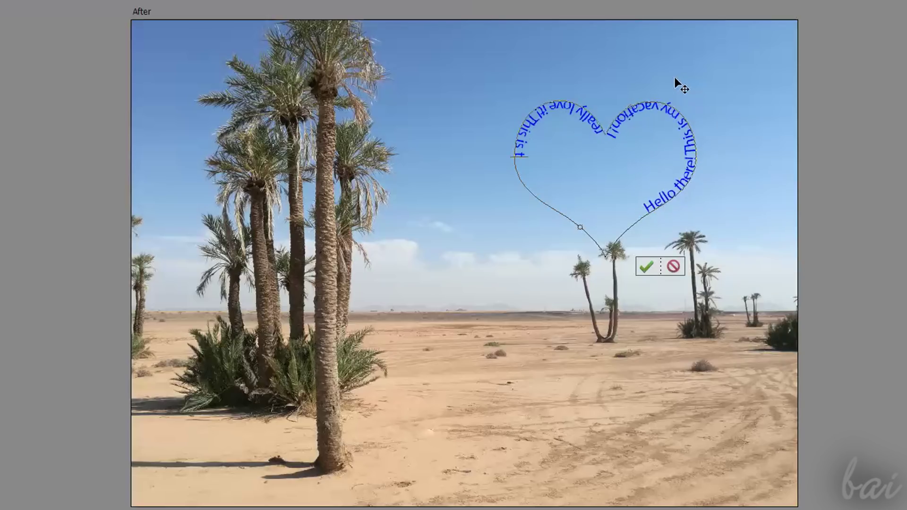
text(he desert I have seen! Love)
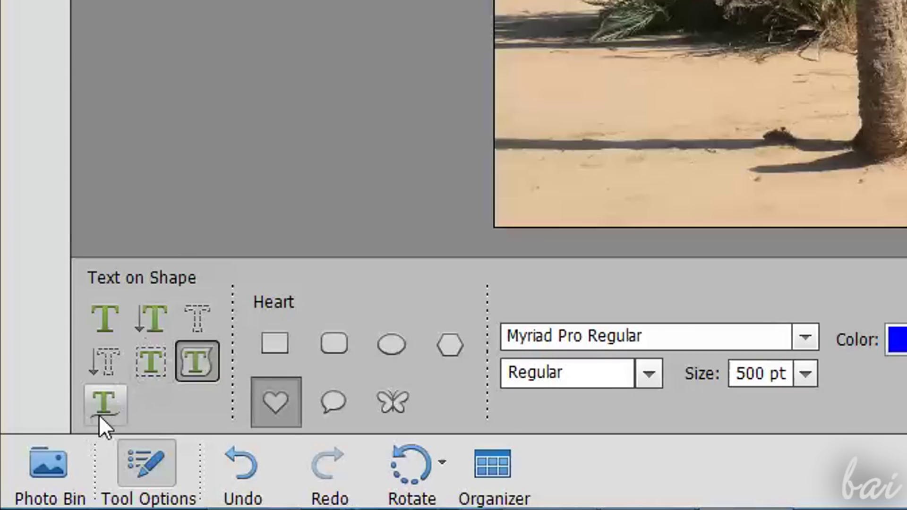
Type 'Hello there, this is the desert I have seen' along a freehand wavy path
click(103, 411)
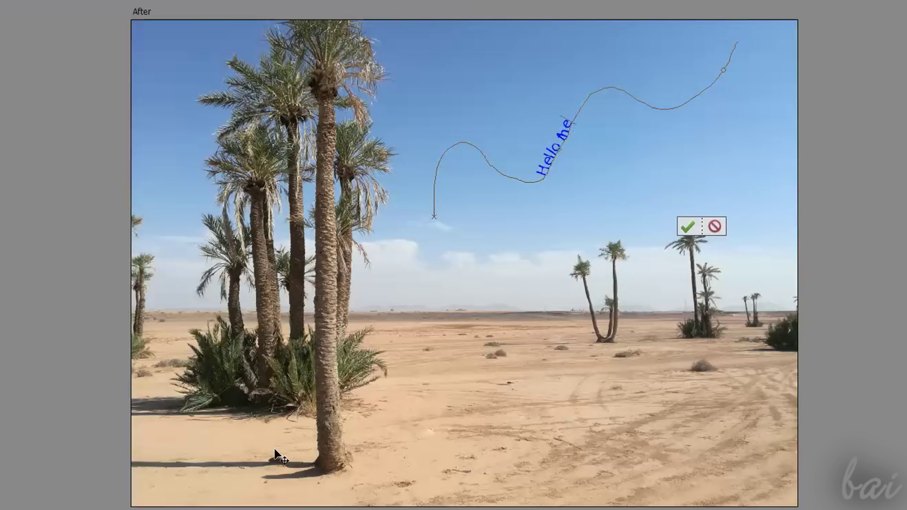
text(e desert I have seen)
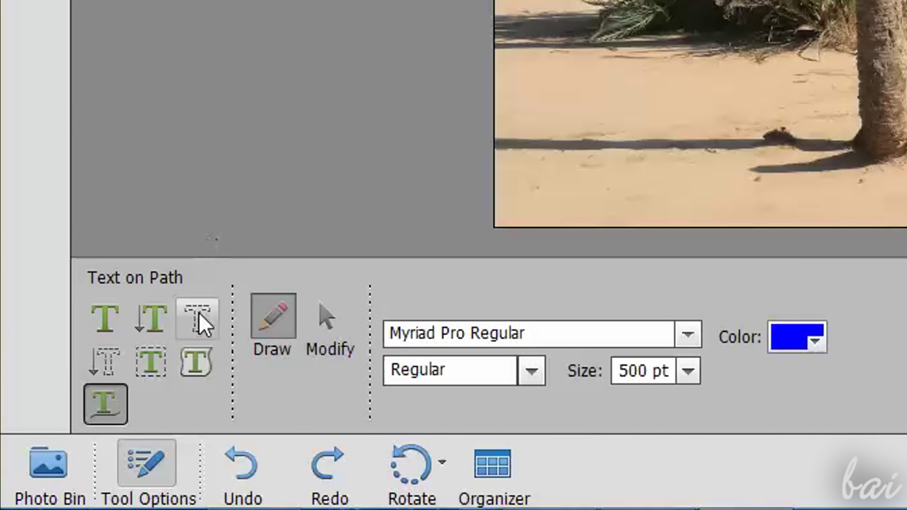
Create and commit a 'Hello' text-mask selection in the sky with the Horizontal Type Mask tool
click(199, 314)
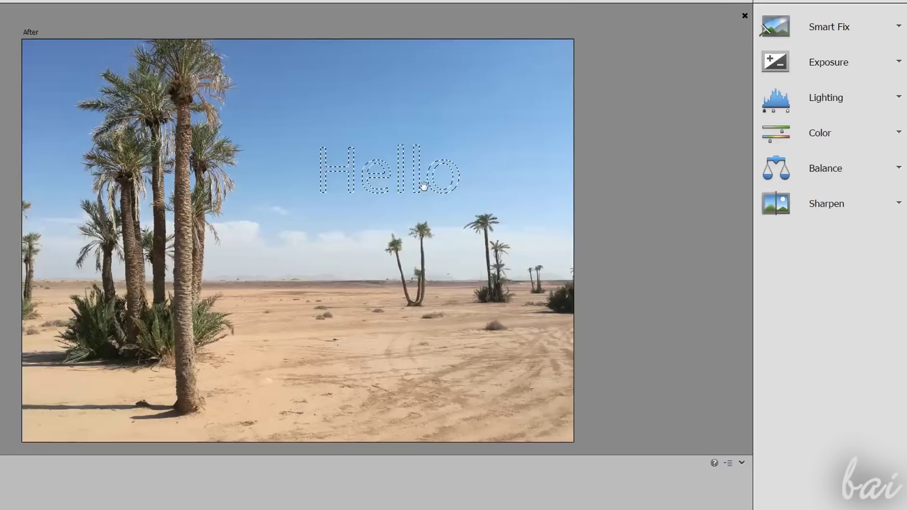
click(820, 133)
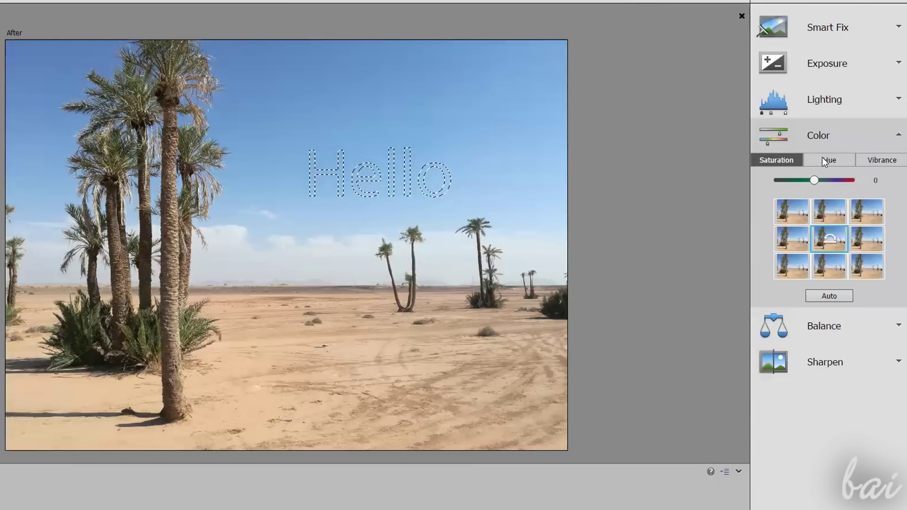
click(823, 158)
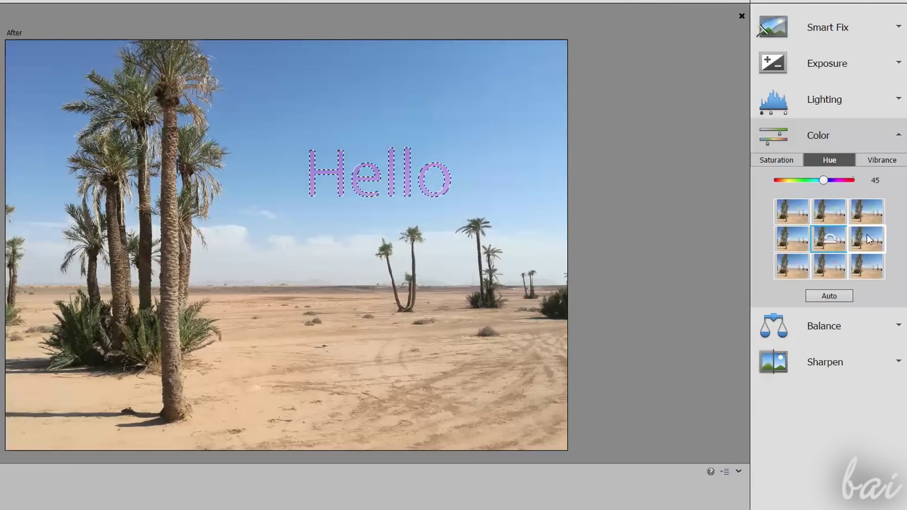
click(827, 63)
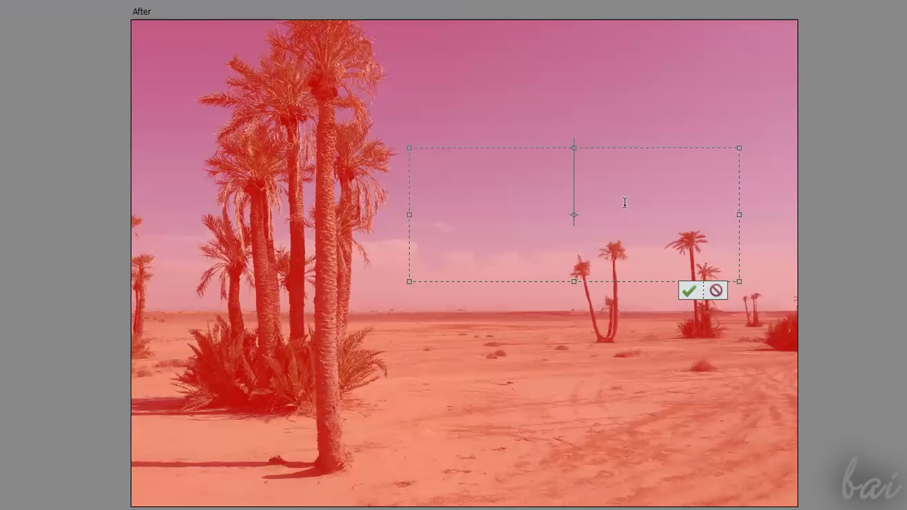
text(Hello)
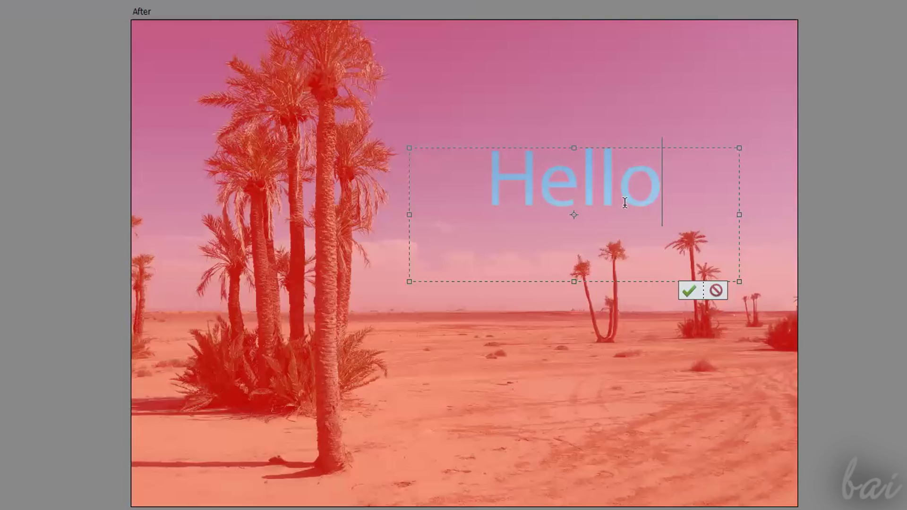
click(690, 293)
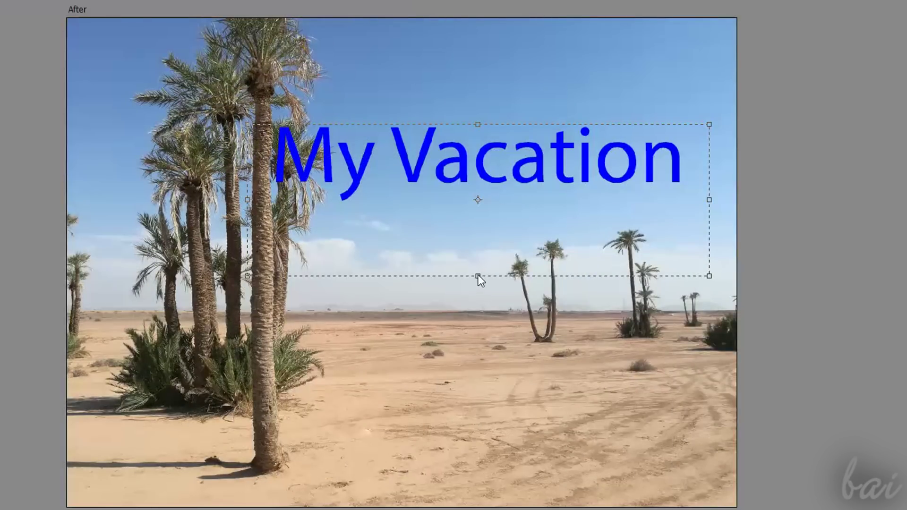
Resize the My Vacation text box and move the title to the upper-right sky
drag(479, 279, 478, 203)
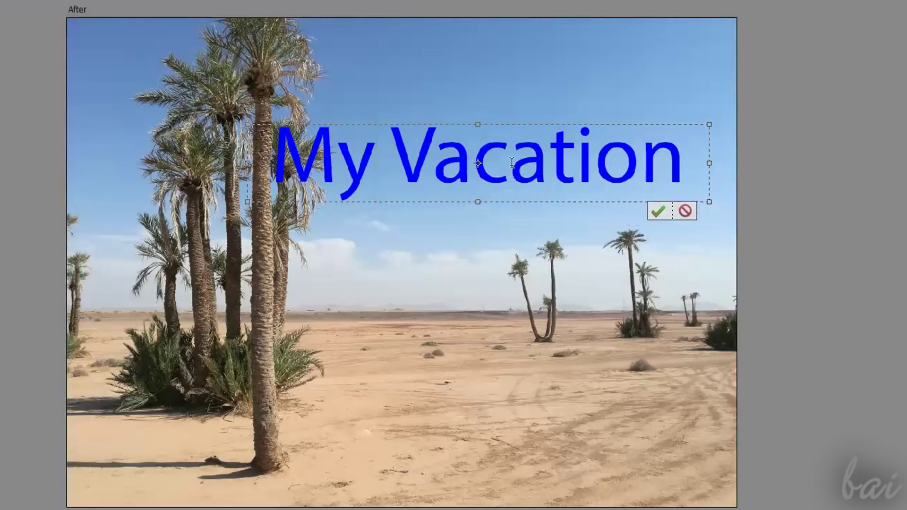
mouse_move(538, 156)
mouse_down()
mouse_move(544, 294)
mouse_move(461, 358)
mouse_move(452, 387)
mouse_move(449, 210)
mouse_move(536, 146)
mouse_move(548, 97)
mouse_move(560, 184)
mouse_move(550, 145)
mouse_up()
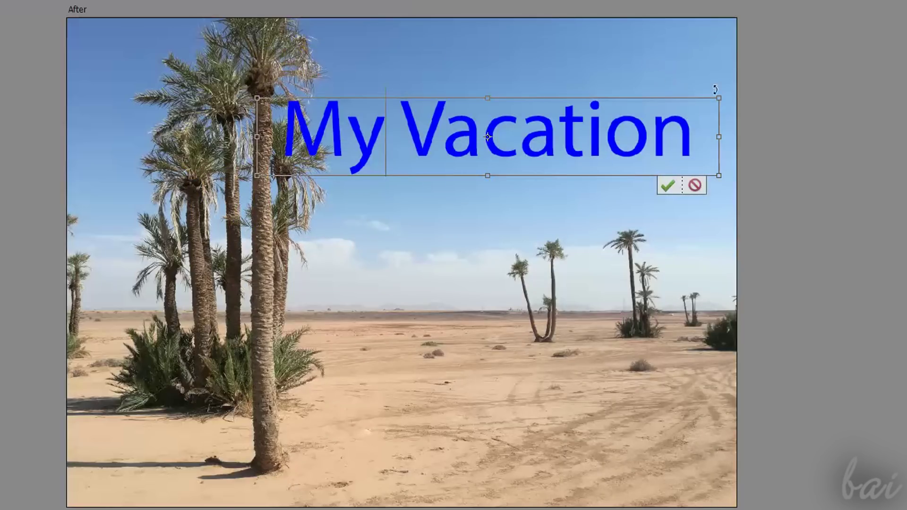
drag(720, 96, 671, 48)
drag(684, 104, 715, 160)
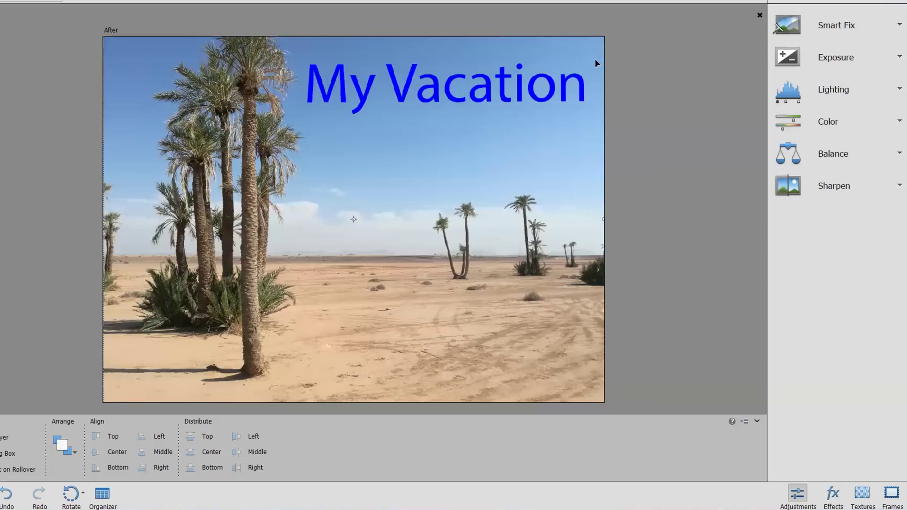
Apply Smart Fix, trying strength about 67 and stronger variations before choosing Auto
click(865, 27)
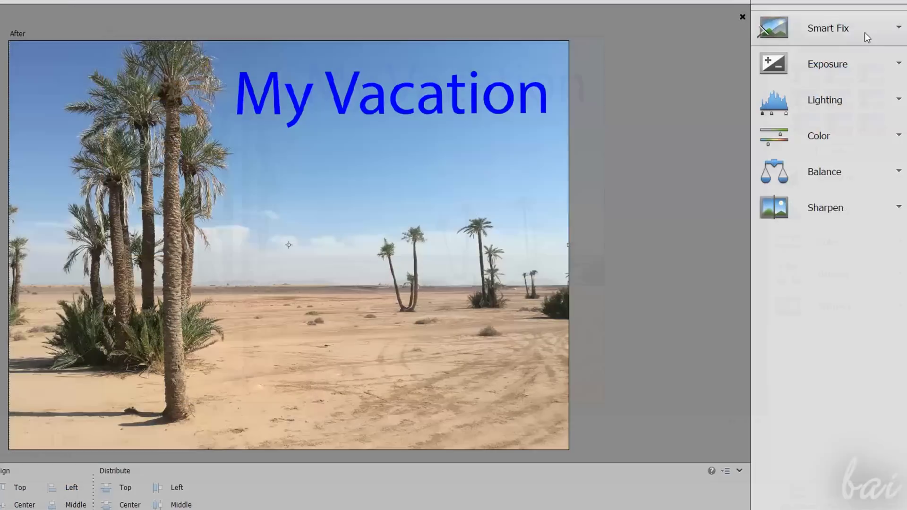
click(861, 30)
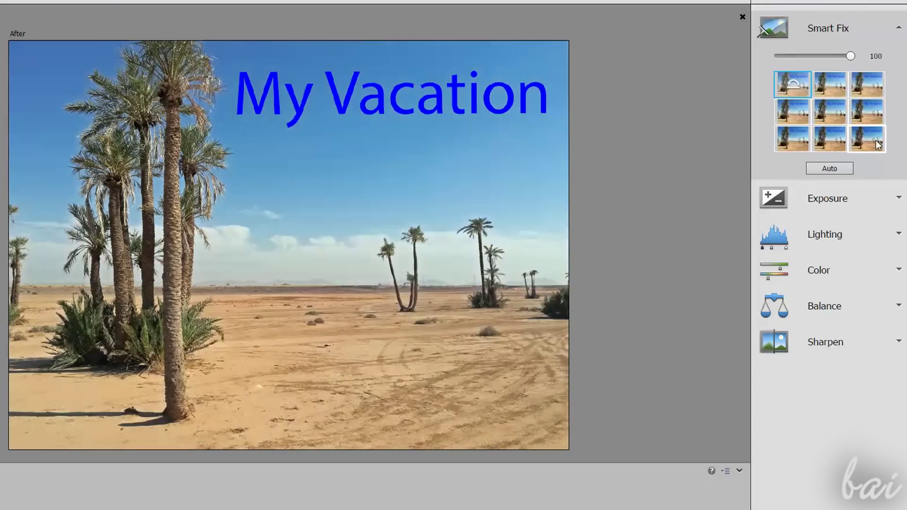
drag(784, 57, 814, 57)
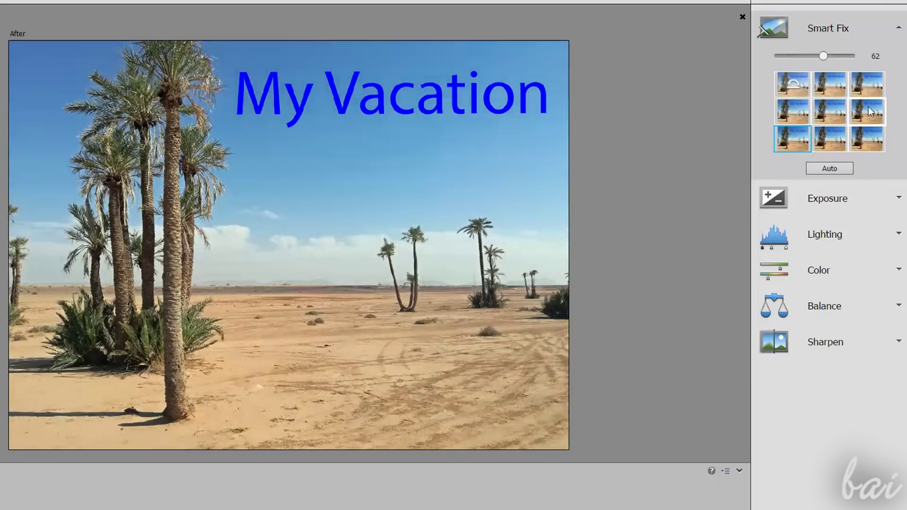
click(825, 132)
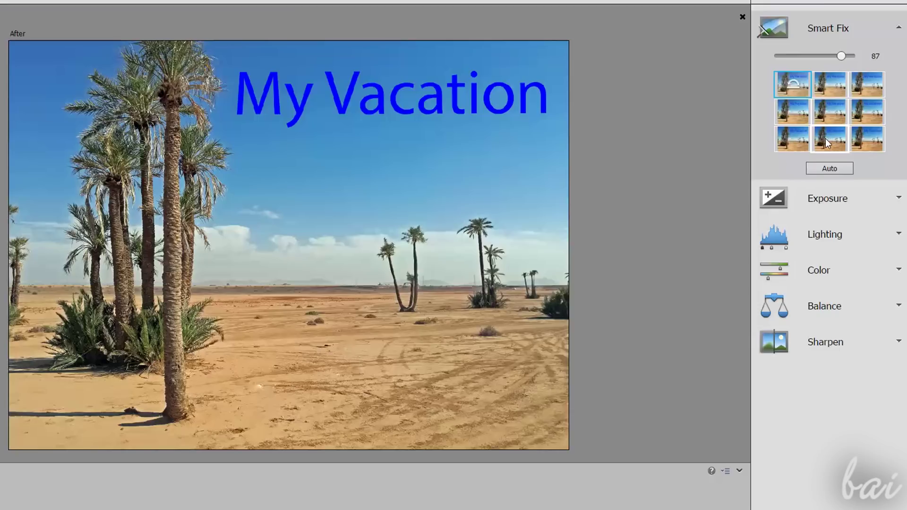
click(826, 140)
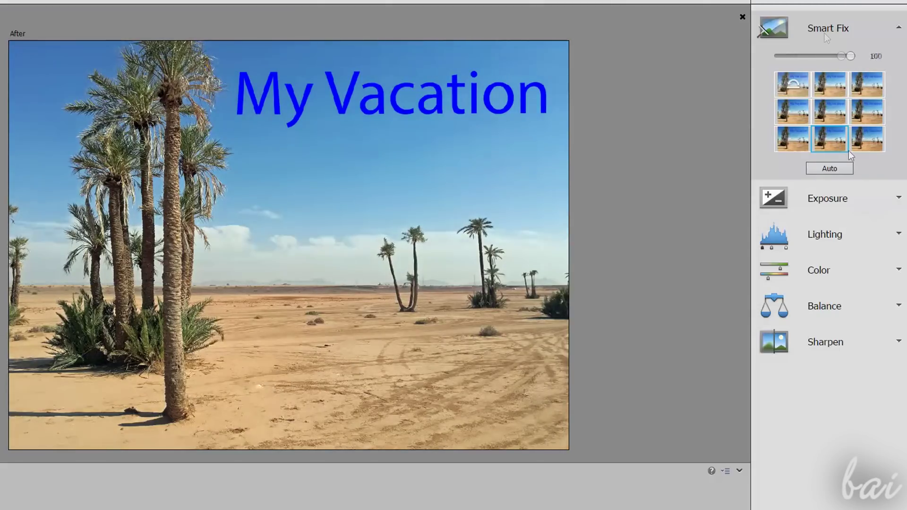
click(831, 168)
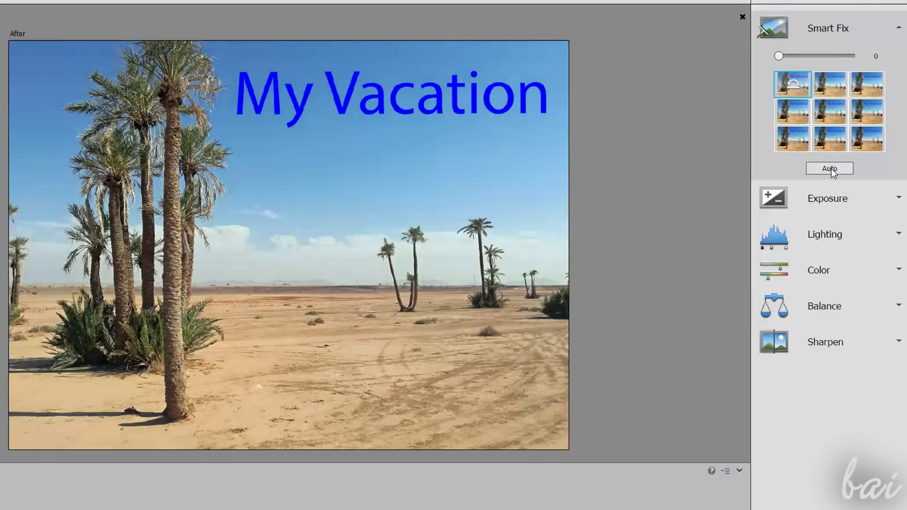
Preview a much brighter exposure, then move Lighting from Highlights to the Midtones tab
click(827, 199)
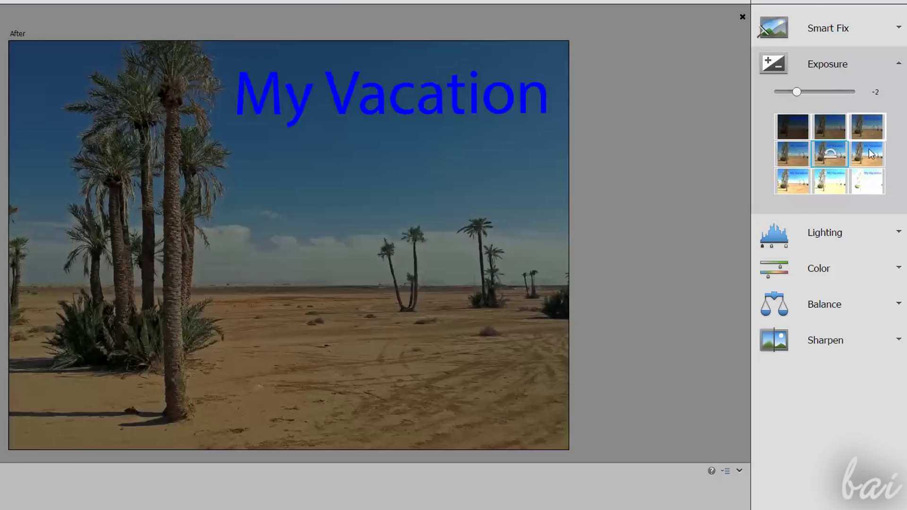
click(868, 181)
click(825, 232)
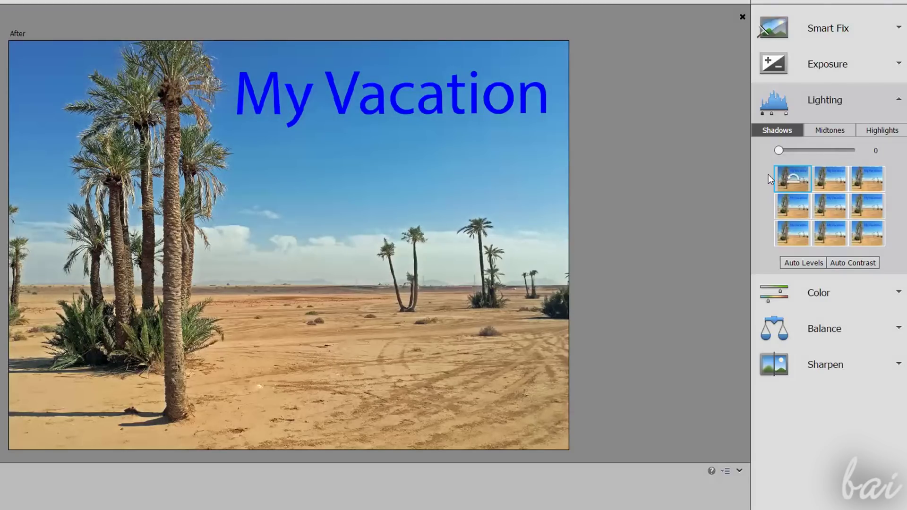
click(864, 131)
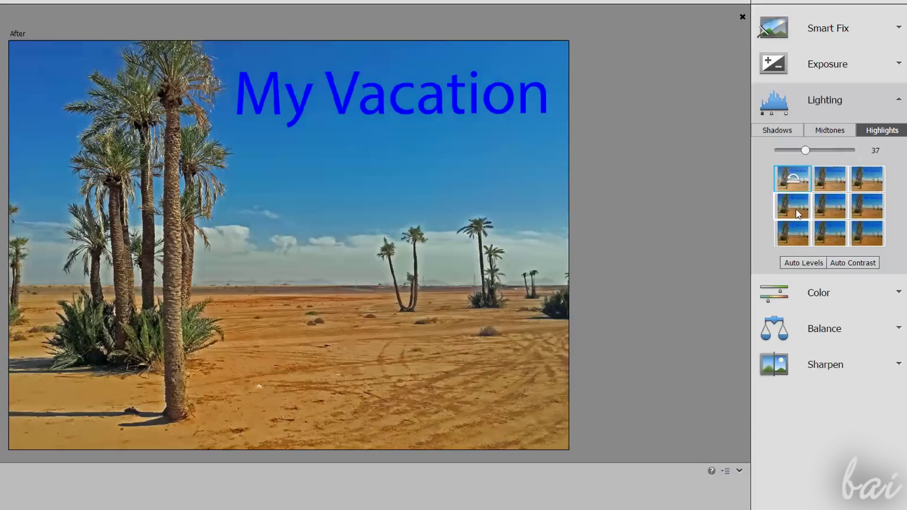
click(831, 131)
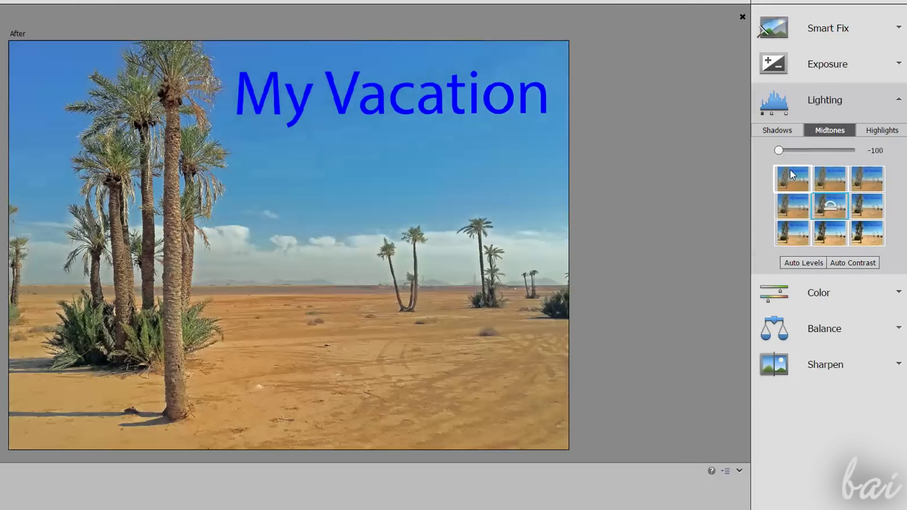
Preview the Color adjustment's saturation, hue and vibrance variations without keeping them
click(835, 140)
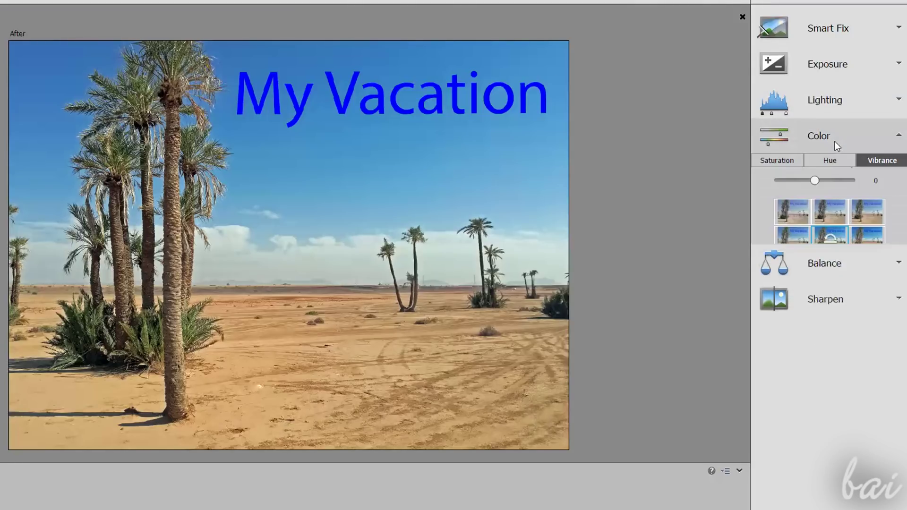
click(790, 160)
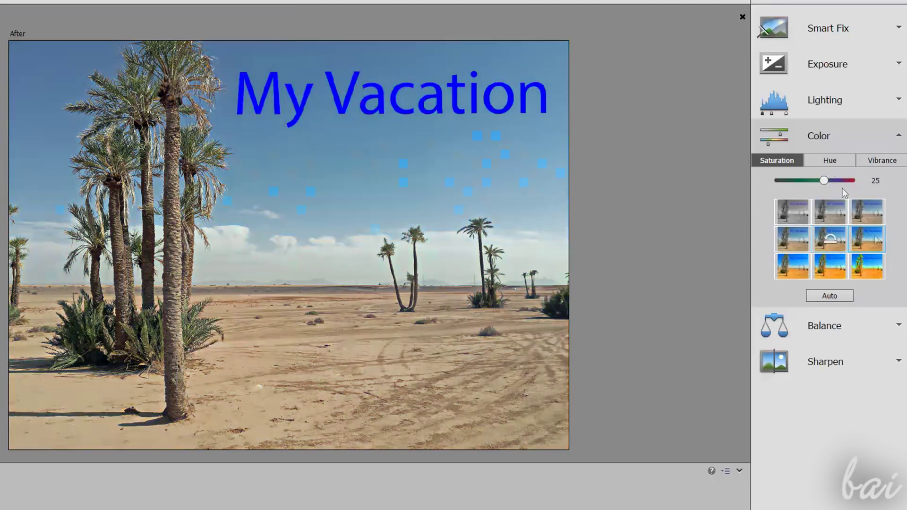
click(834, 162)
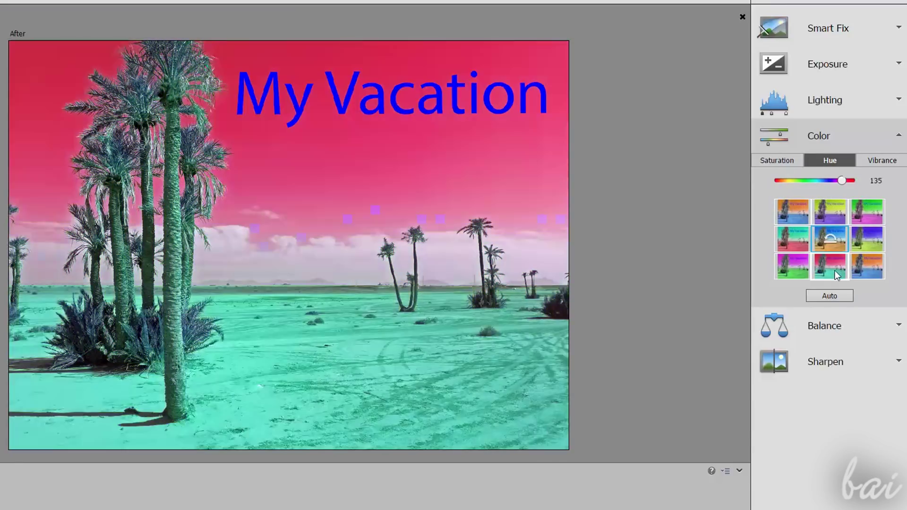
click(881, 161)
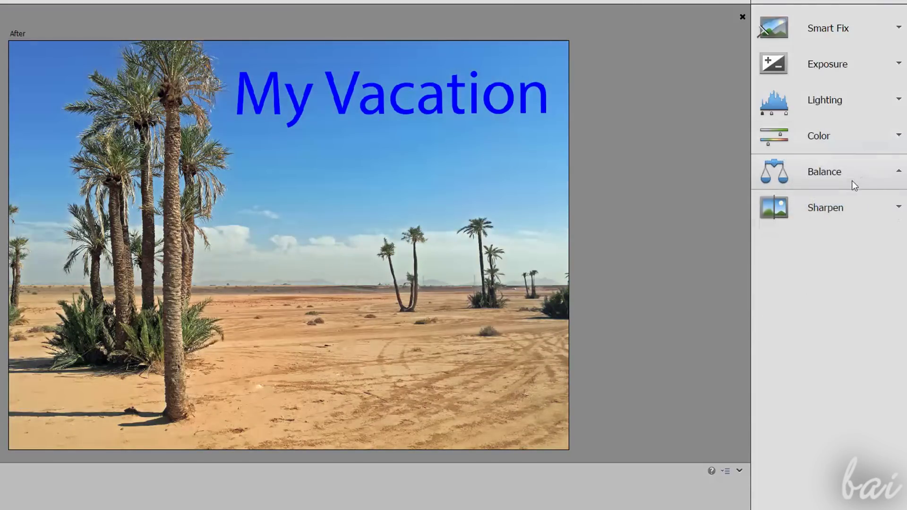
Preview Balance tint variations, then bring up the Sharpen adjustment options
click(851, 180)
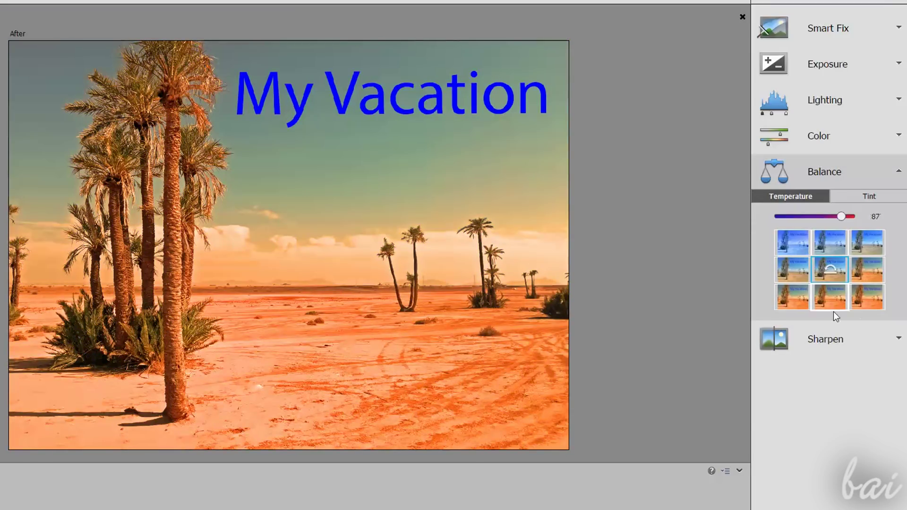
click(862, 193)
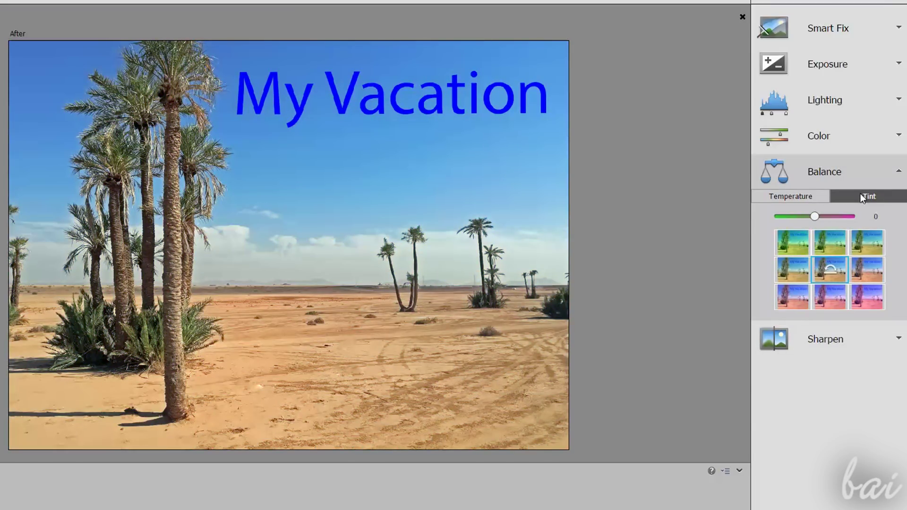
click(834, 339)
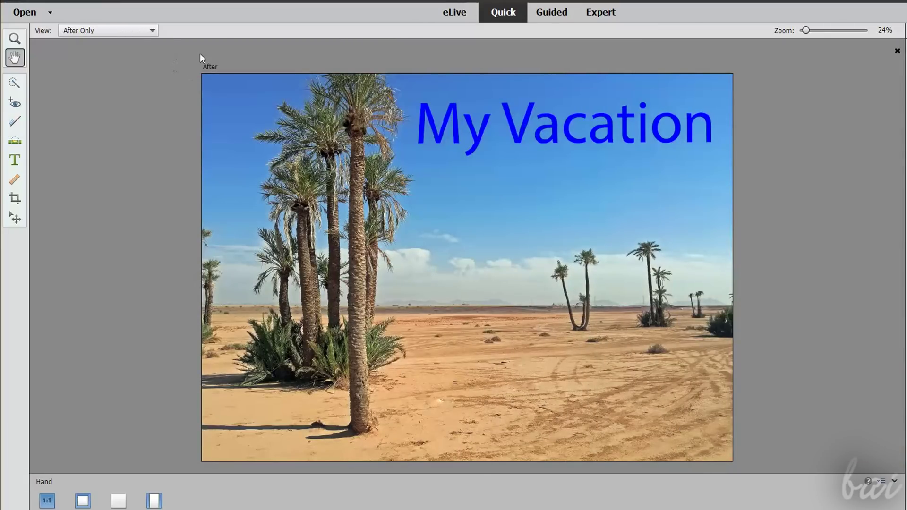
Switch the view to Before & After - Horizontal
click(140, 33)
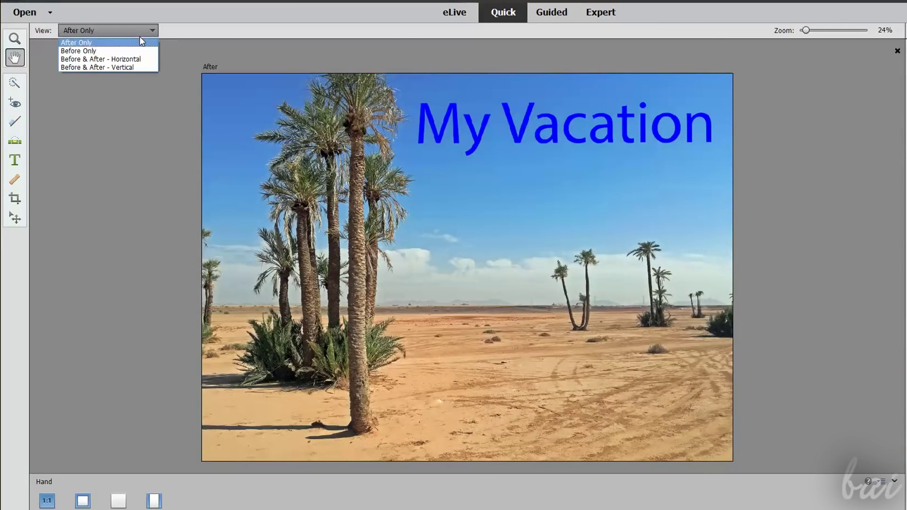
click(129, 60)
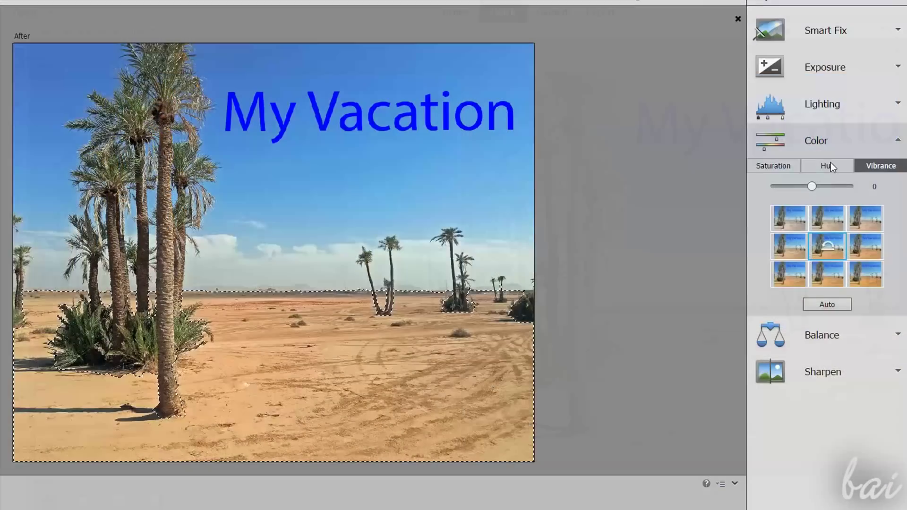
Preview the Saturation presets, then collapse the Lighting adjustments
click(772, 169)
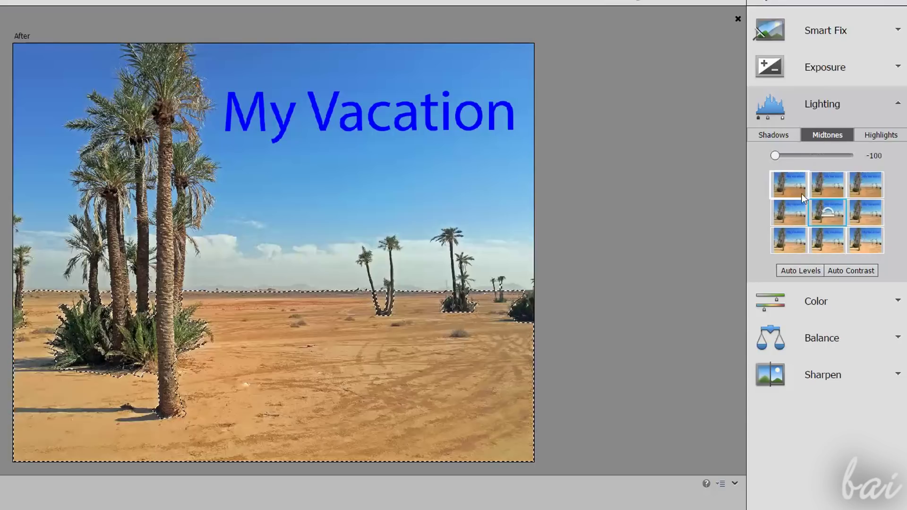
click(832, 105)
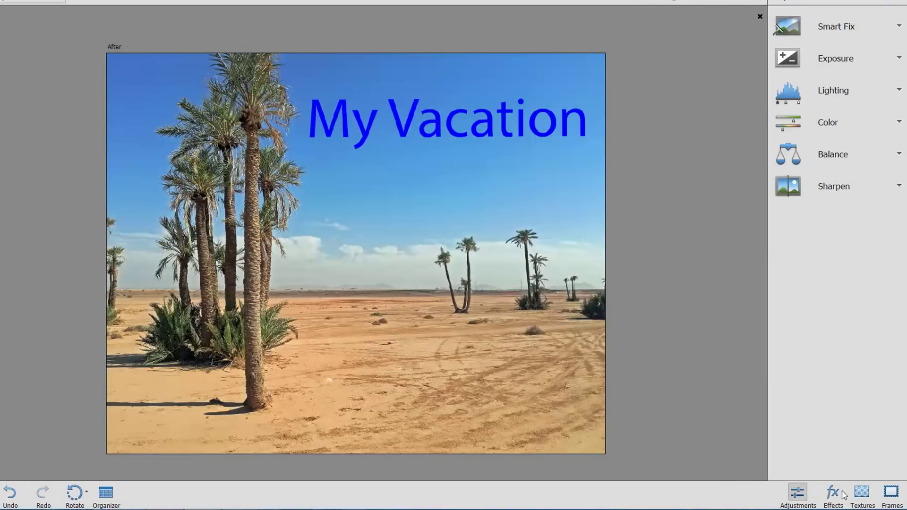
Apply the Lithograph quick effect to the desert photo
click(833, 494)
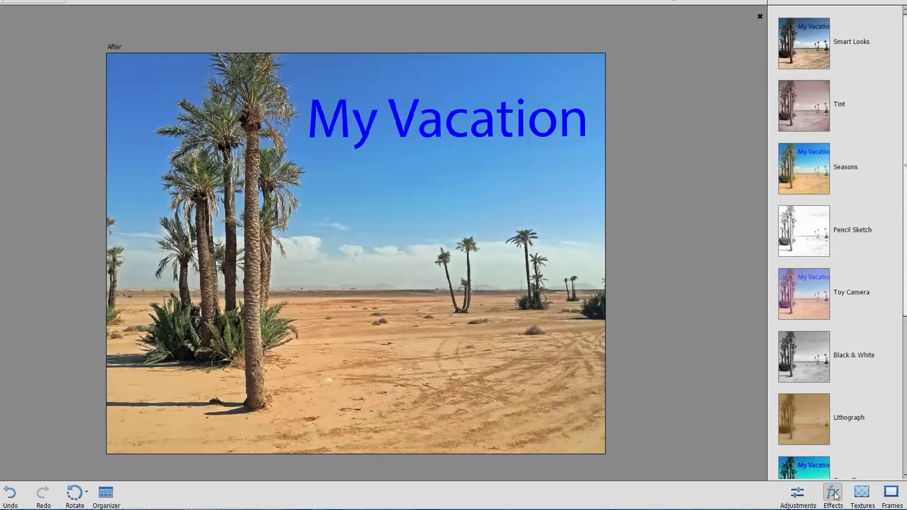
scroll(850, 378, down, 2)
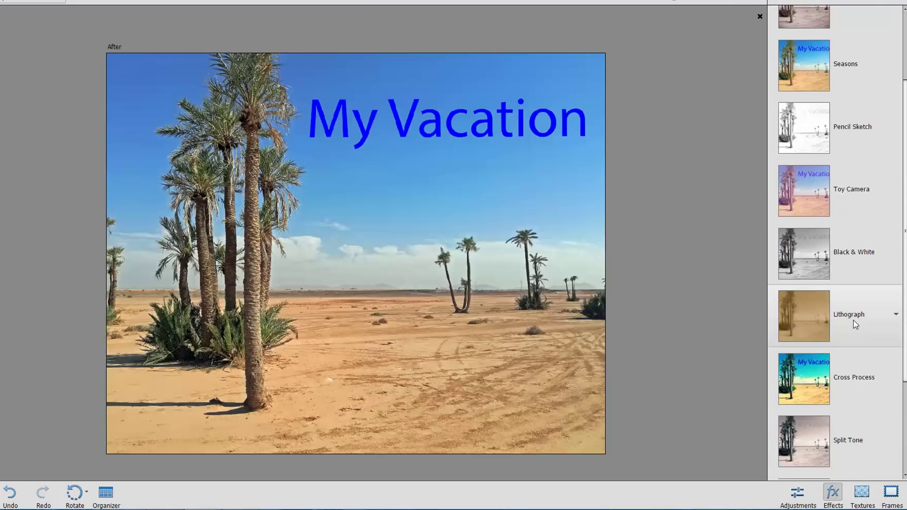
click(853, 319)
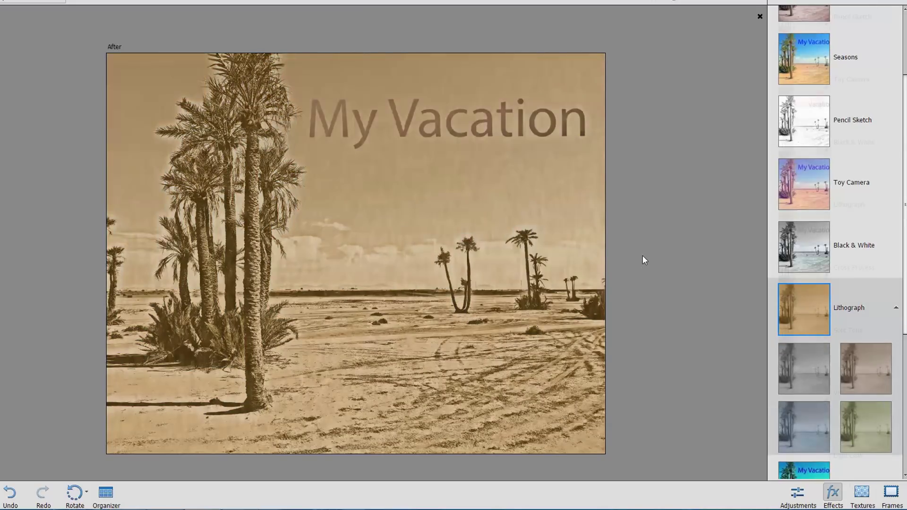
Apply the beige grunge texture after trying the green sunburst texture
click(862, 493)
click(864, 179)
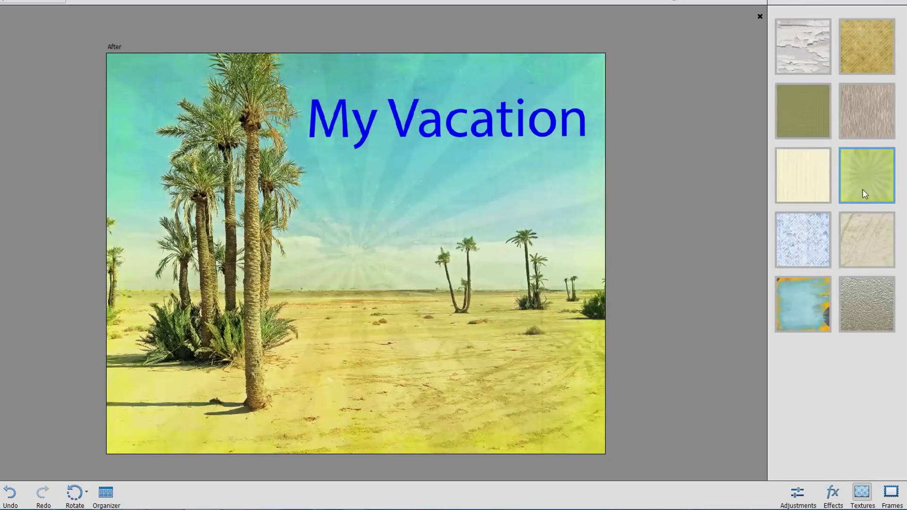
click(863, 241)
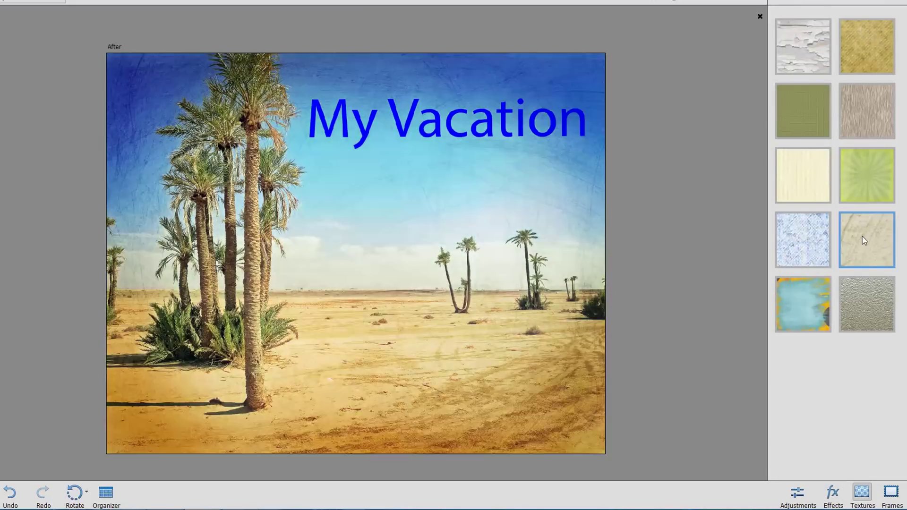
Try the blue dotted frame and green and grey Lithograph variants, then undo the Lithograph
click(891, 494)
click(826, 234)
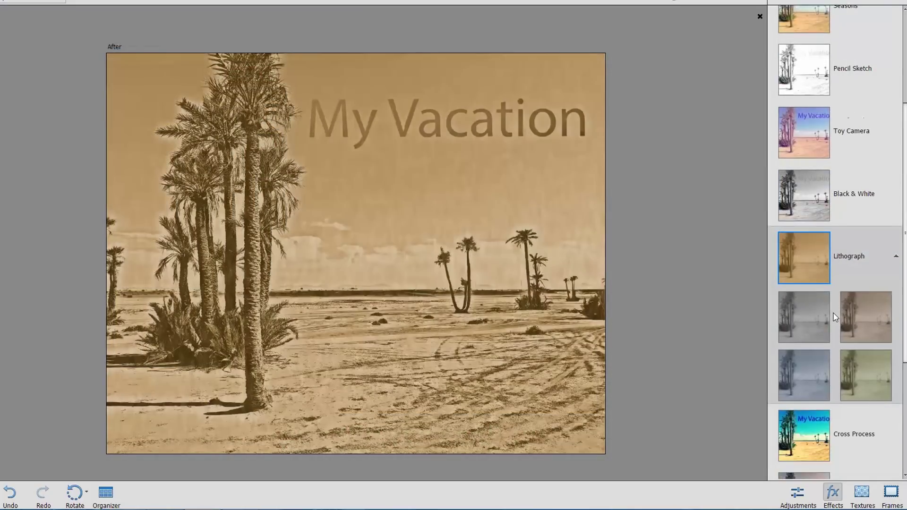
scroll(834, 318, down, 1)
click(861, 335)
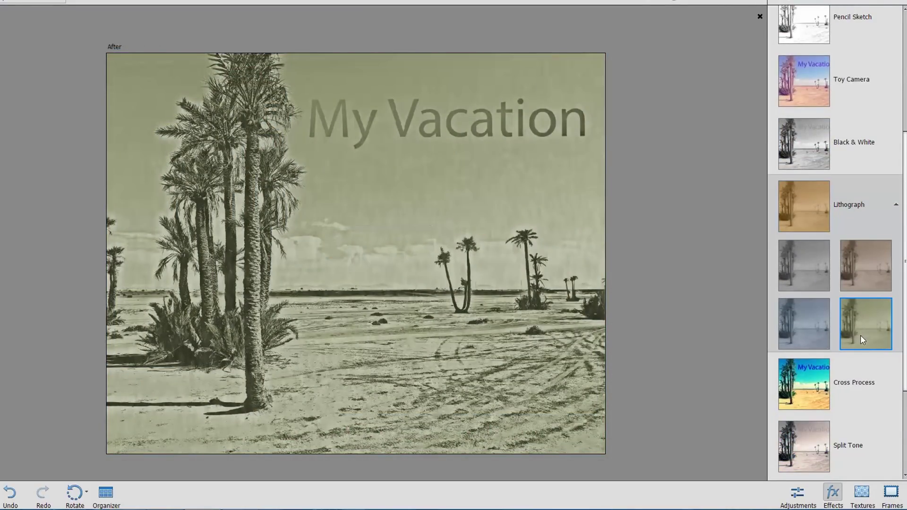
click(814, 279)
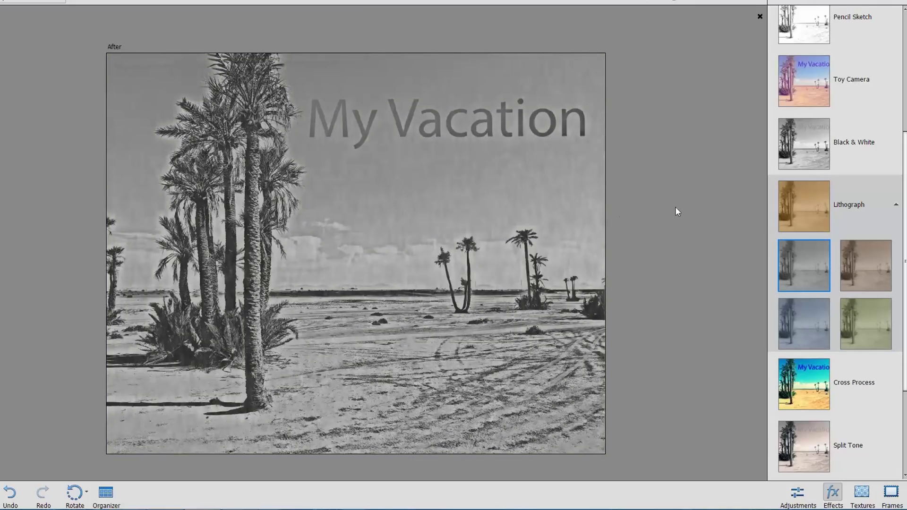
key(ctrl+z)
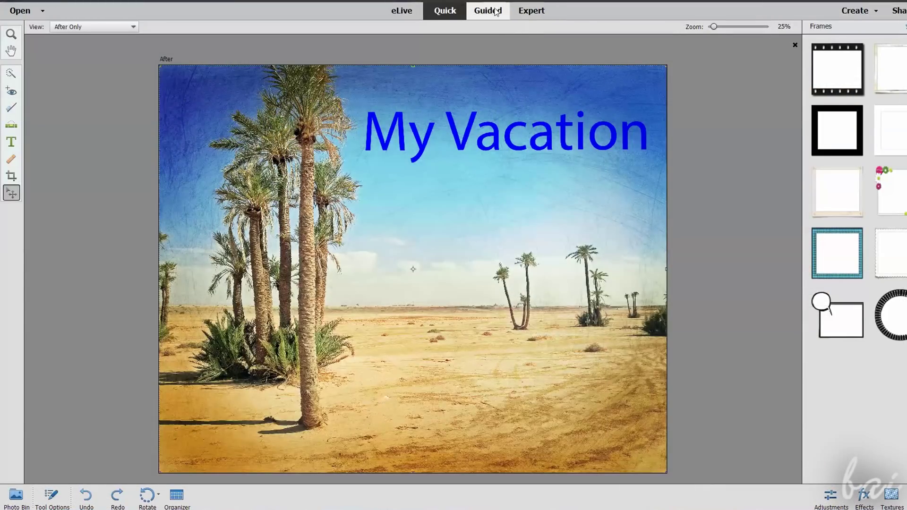
click(494, 11)
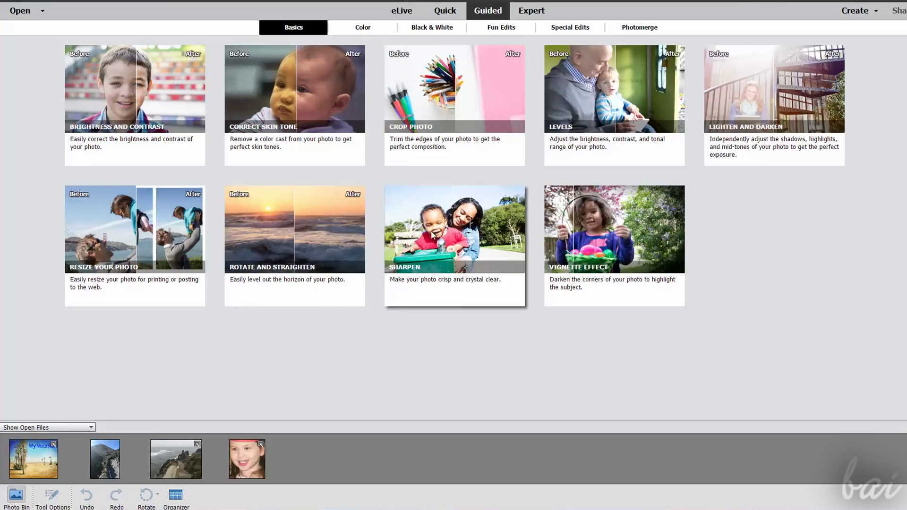
Launch the Depth of Field guided edit from Special Edits
click(575, 28)
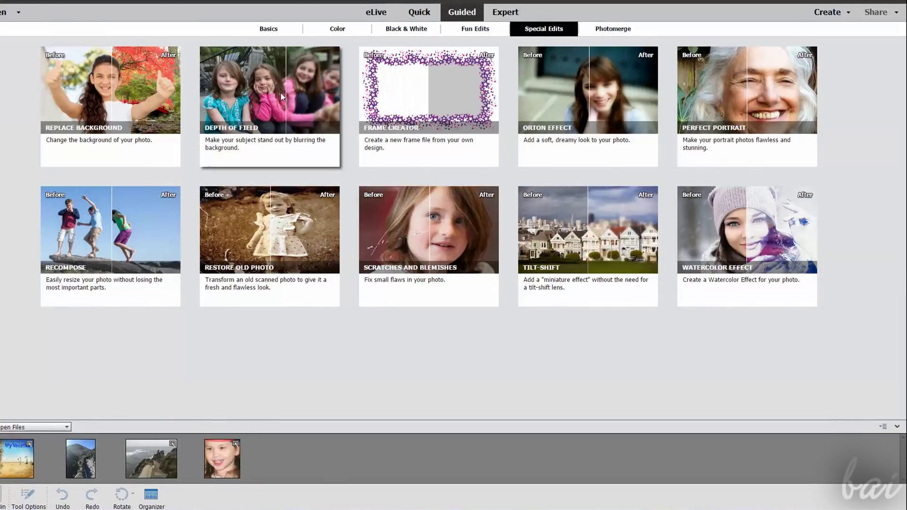
click(268, 96)
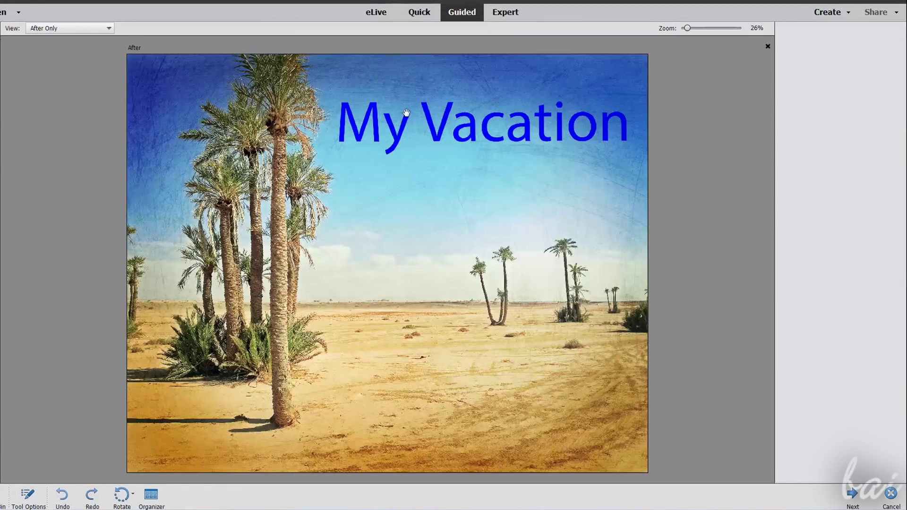
Try a simple depth-of-field blur with a sharp focus area, then cancel the edit
click(843, 138)
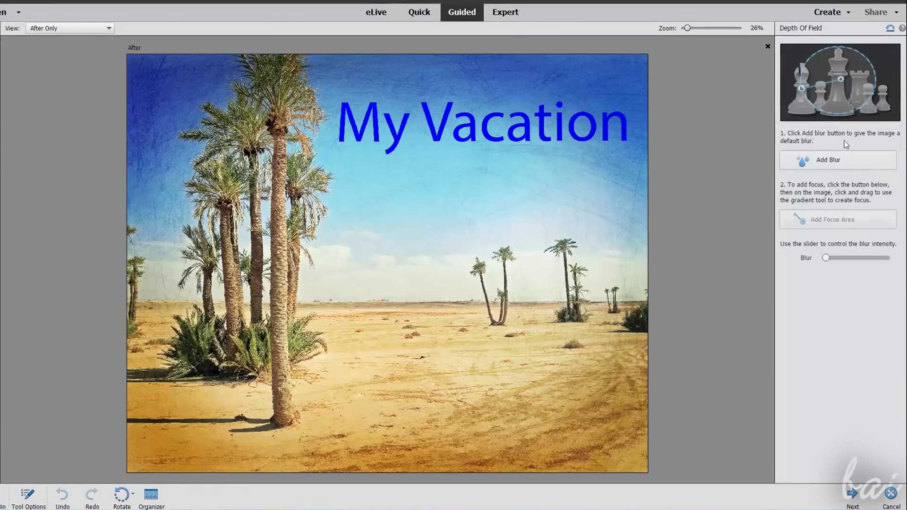
click(835, 165)
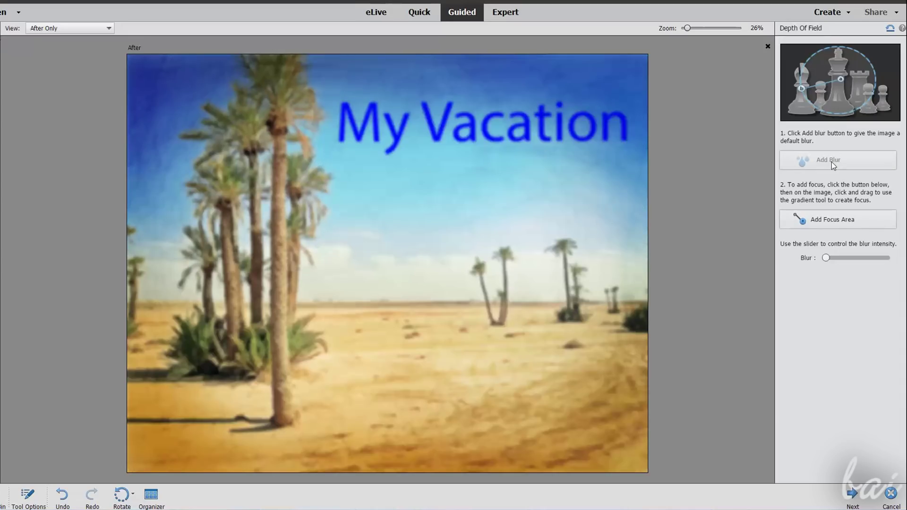
click(837, 219)
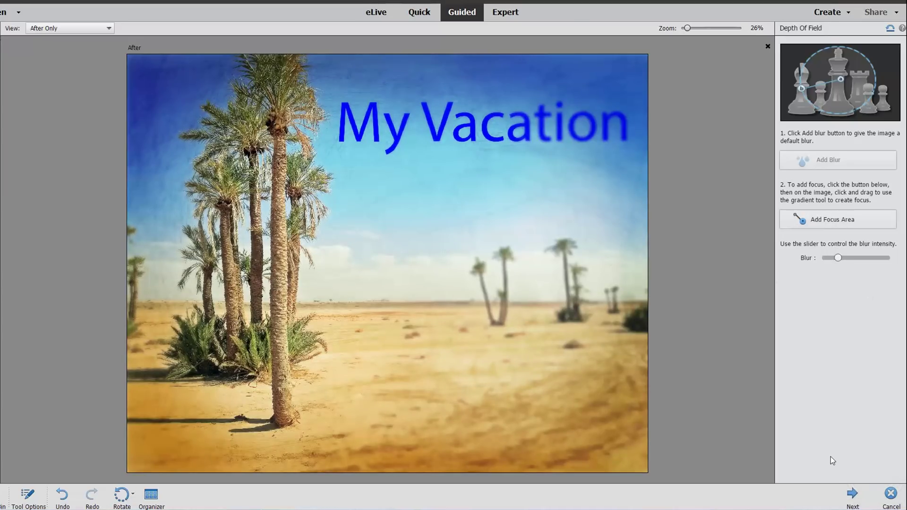
click(854, 496)
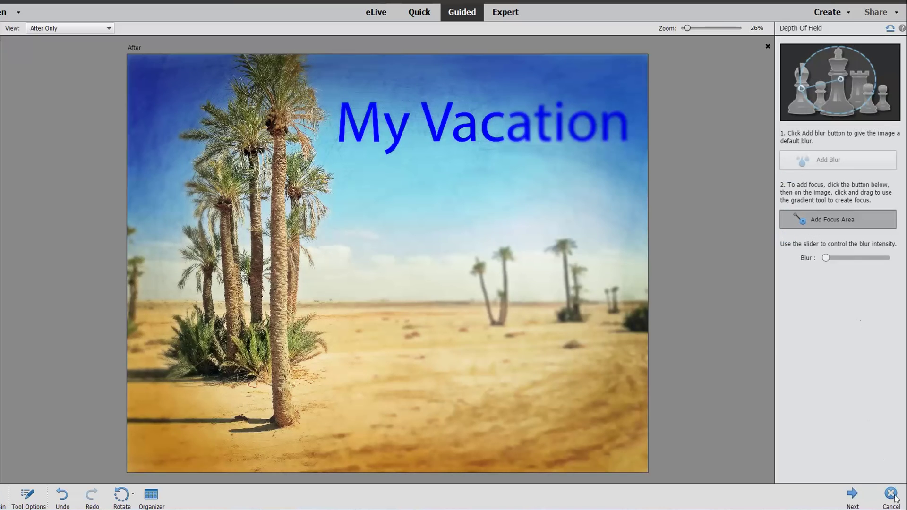
click(892, 494)
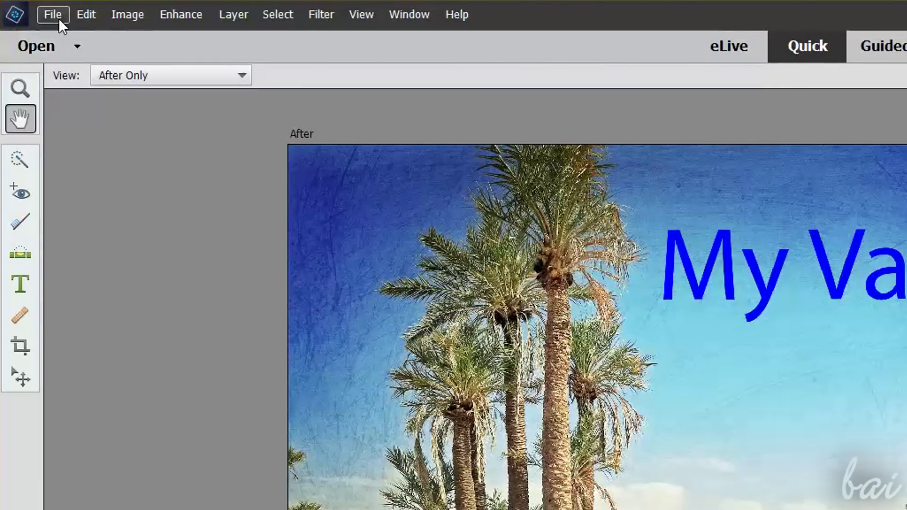
Save the photo as MyPicture in Photoshop (*.PSD) format using Save As
click(53, 15)
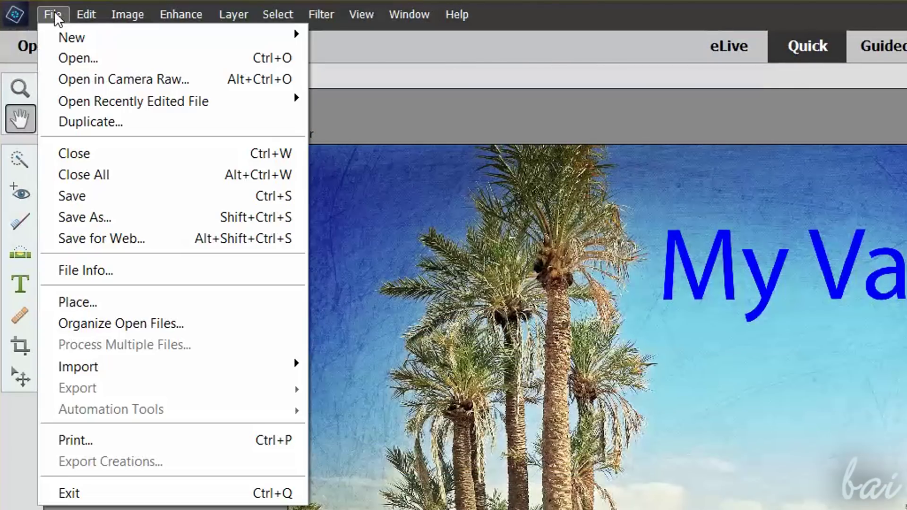
click(110, 225)
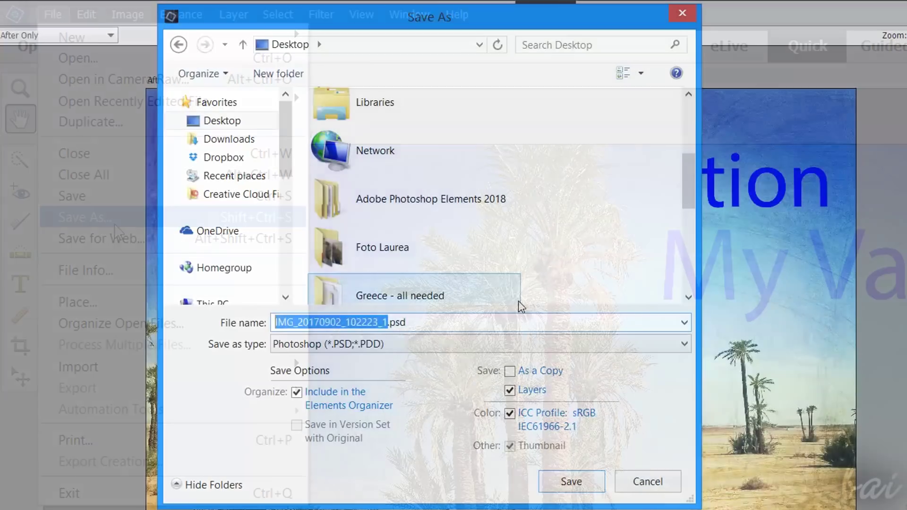
text(MyPicture)
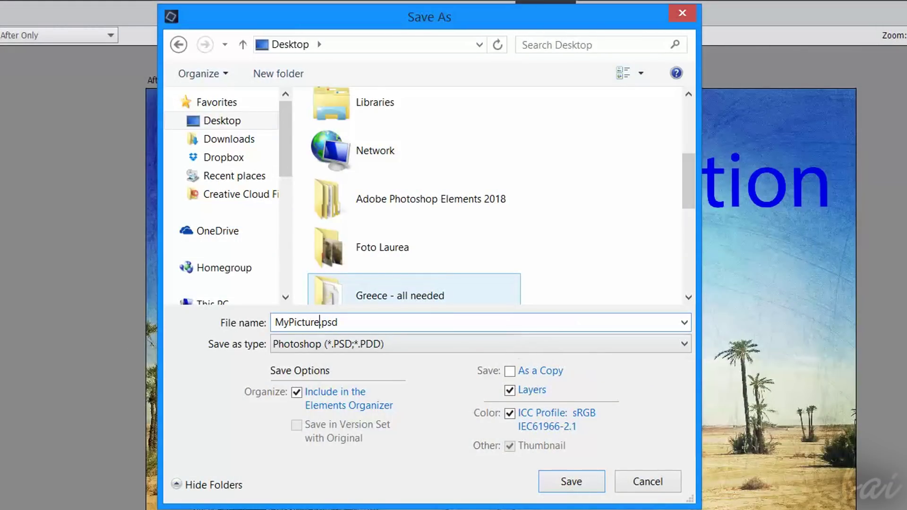
click(397, 348)
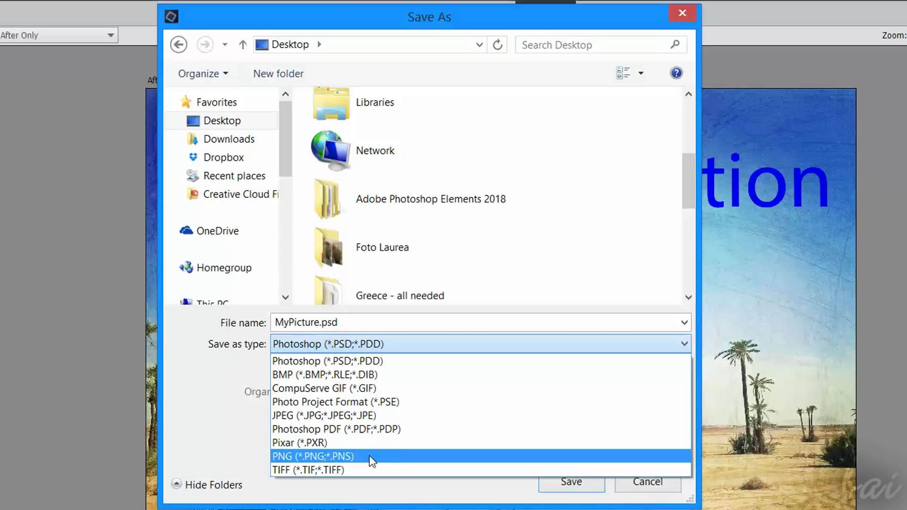
click(428, 498)
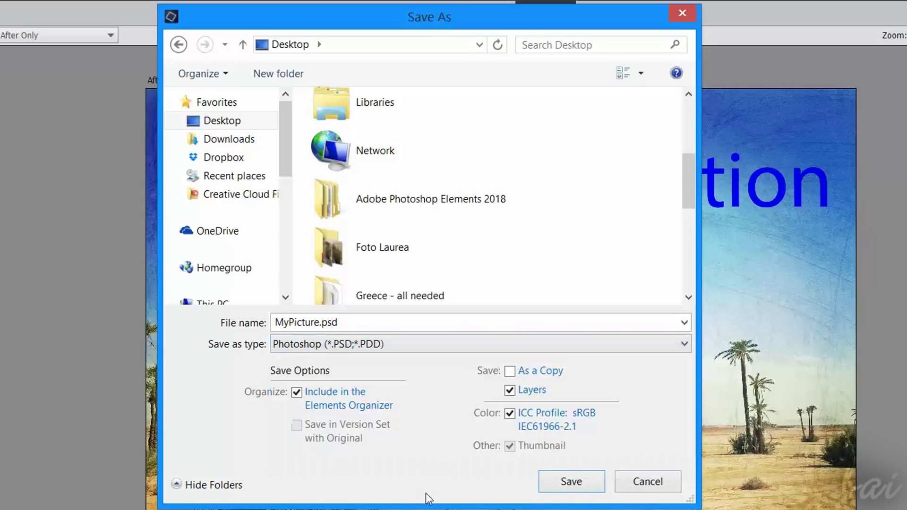
click(598, 487)
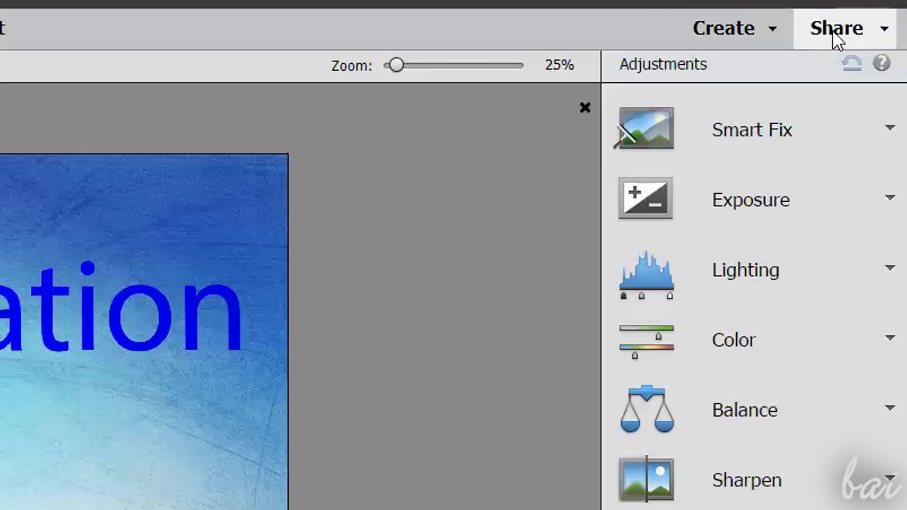
Browse the Create project types, then show the Facebook, Flickr and Twitter share options
click(727, 34)
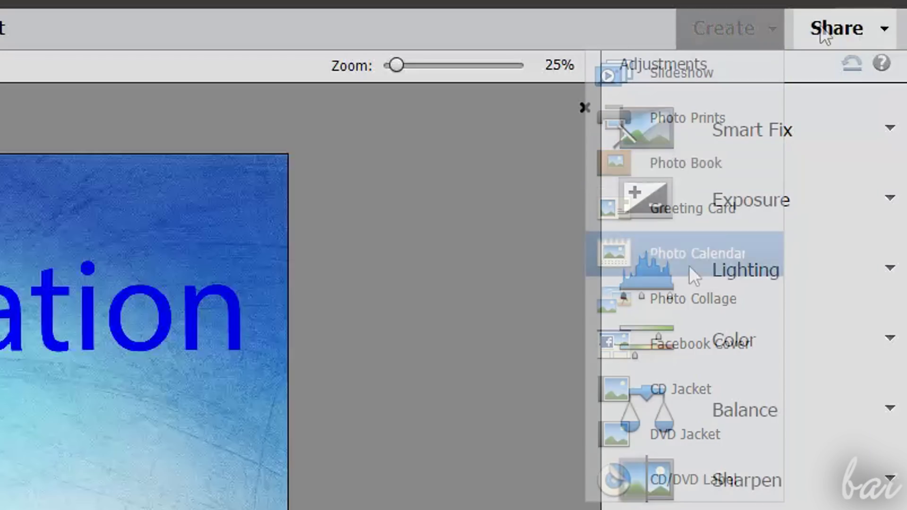
click(832, 34)
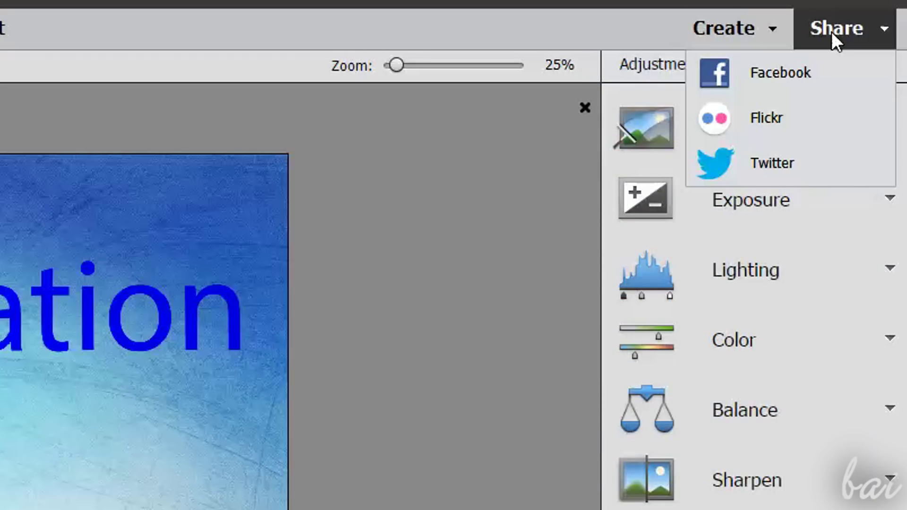